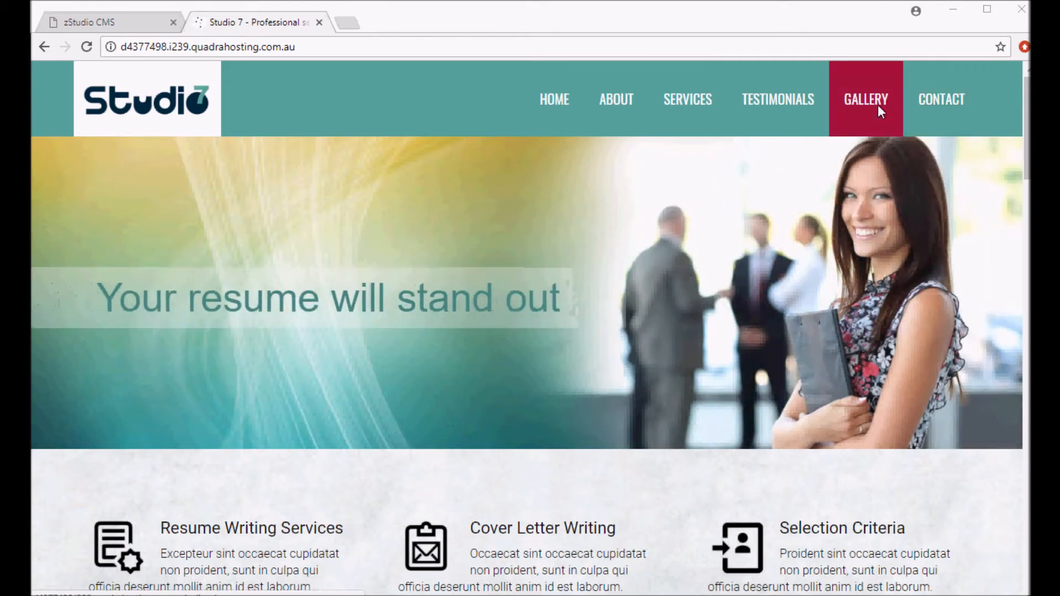
Browse the News, Articles and Blog sections of the control centre and compare with the live website
click(124, 26)
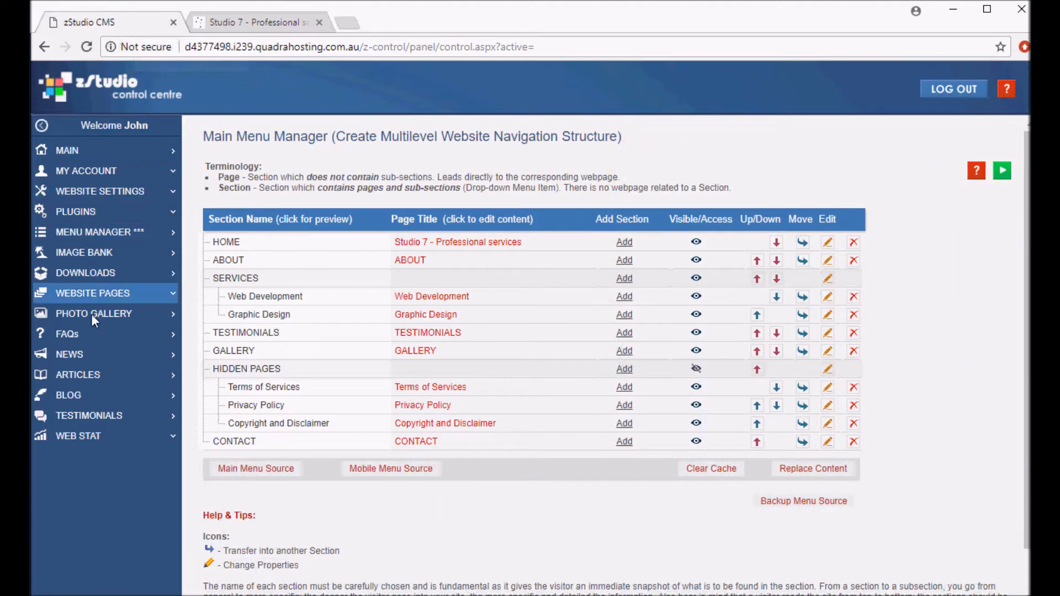
click(79, 355)
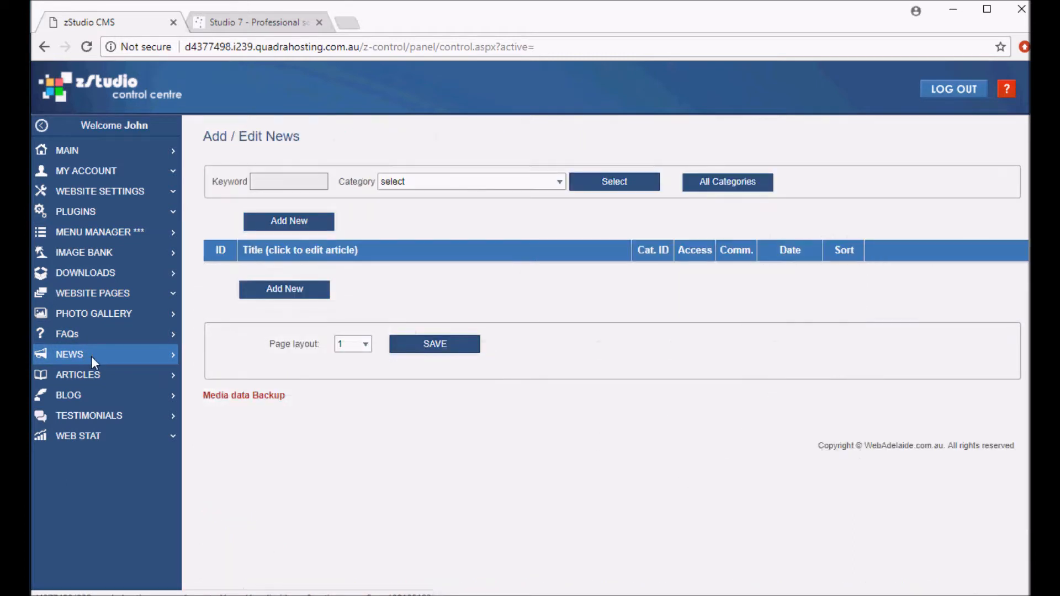
click(97, 369)
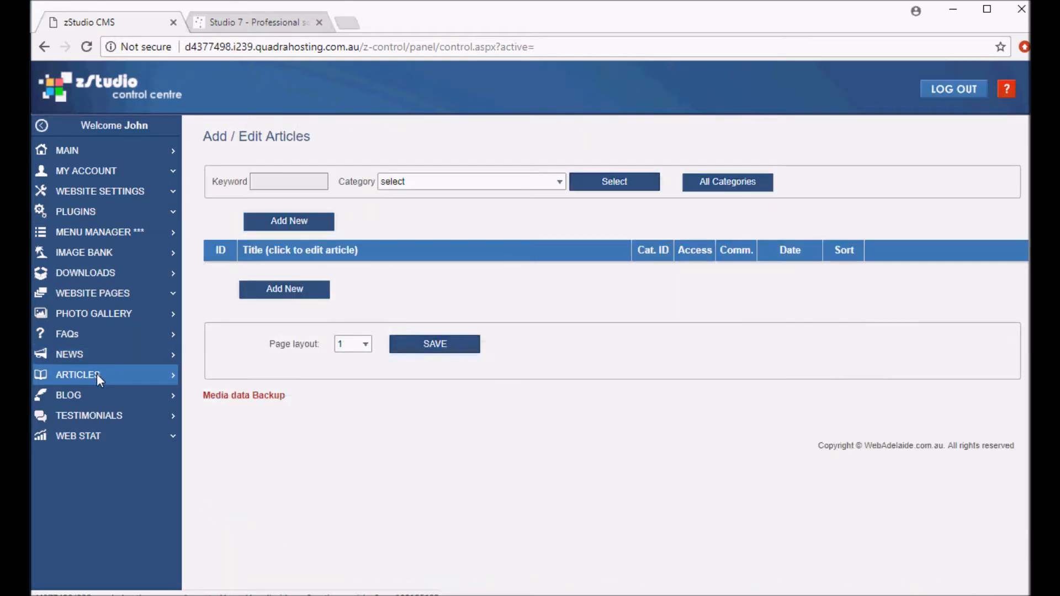
click(84, 394)
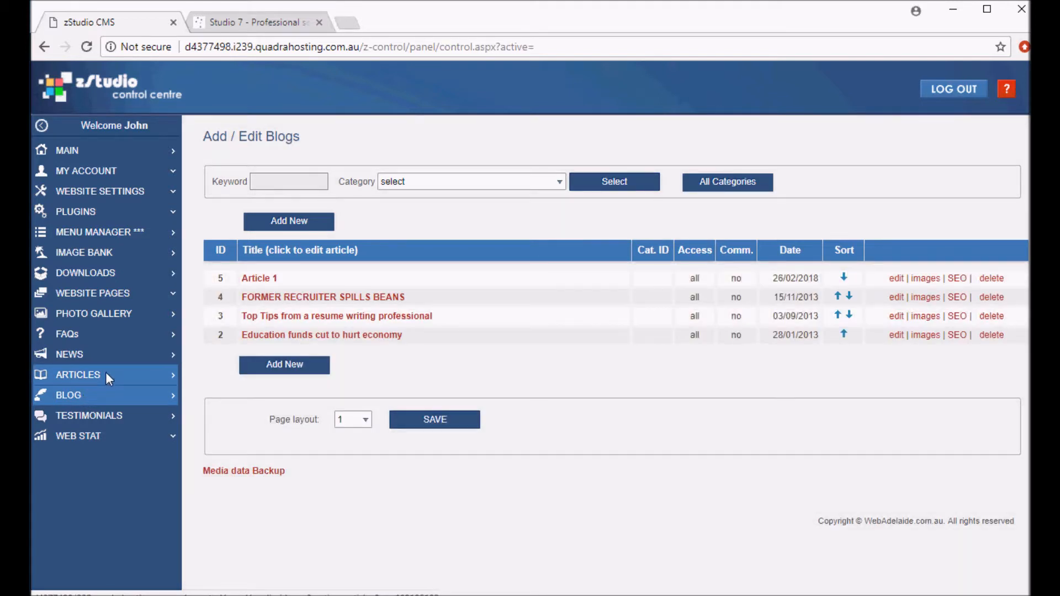
click(241, 22)
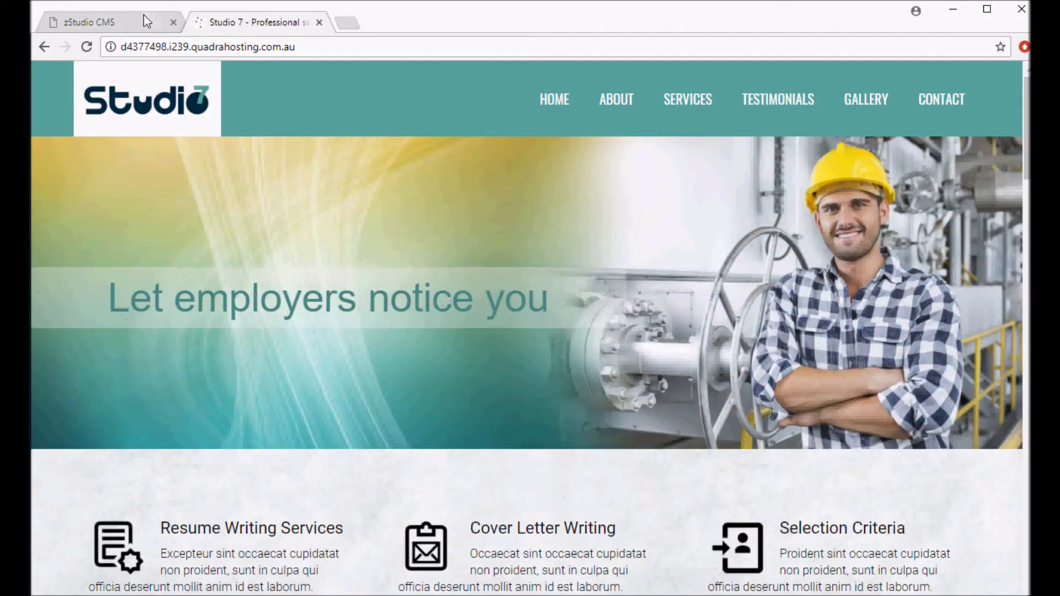
click(142, 17)
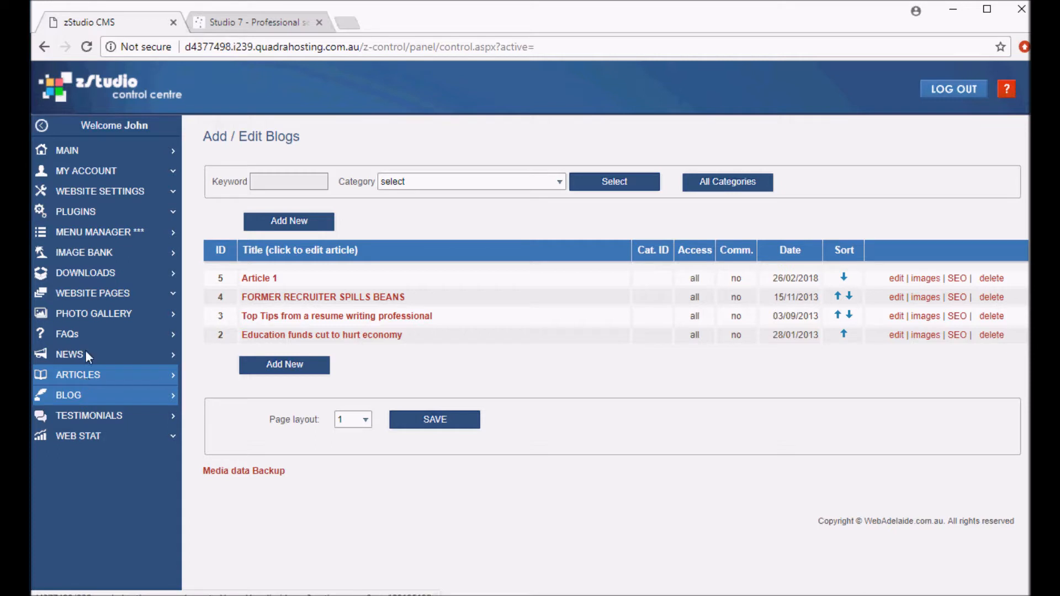
Start adding a Blog-type page after the GALLERY item in the Main Menu Manager
click(123, 231)
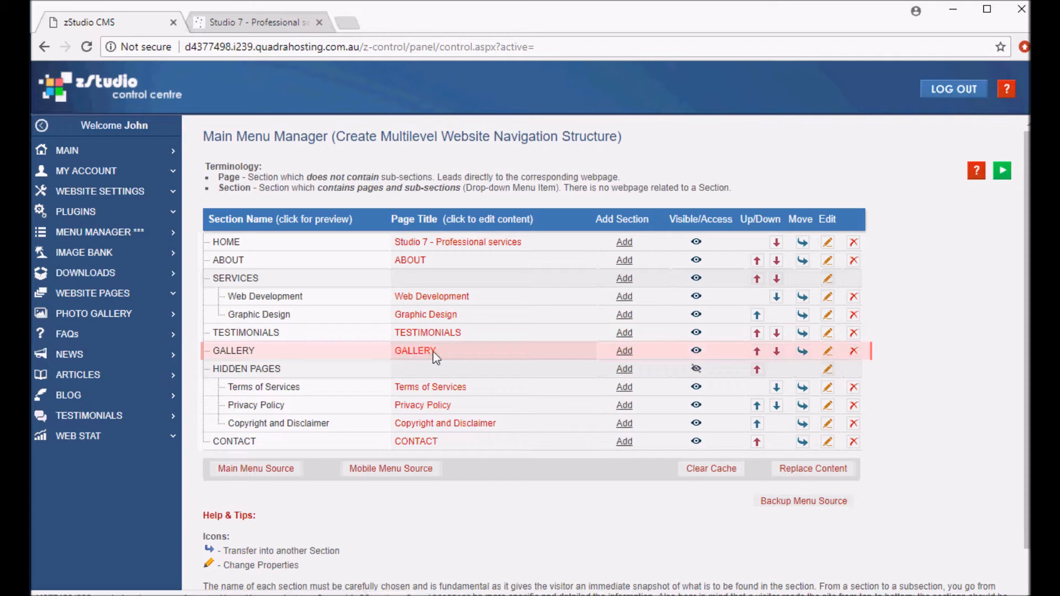
mouse_move(606, 352)
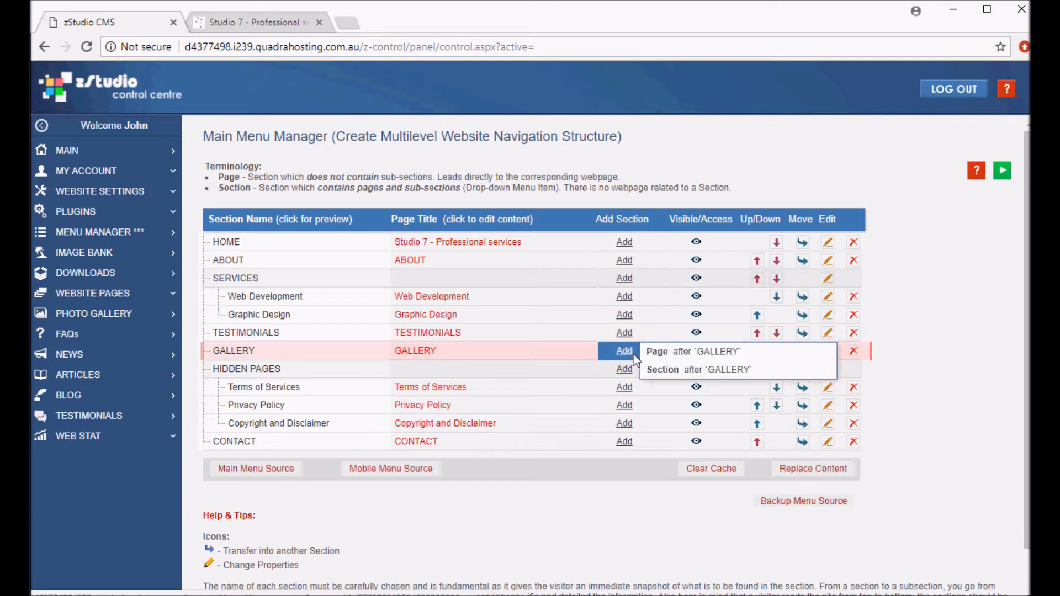
click(653, 357)
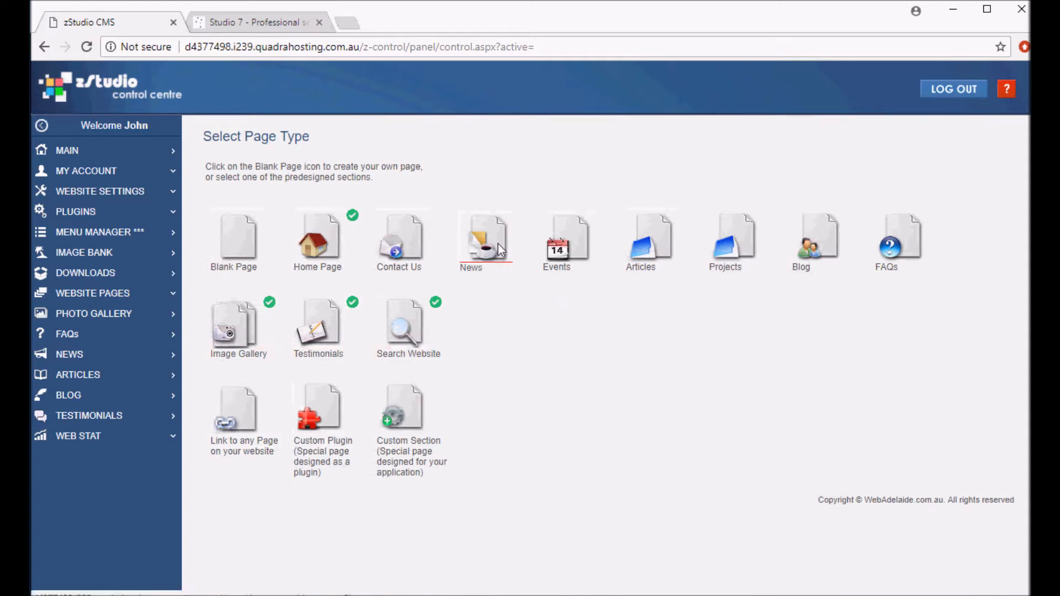
click(821, 247)
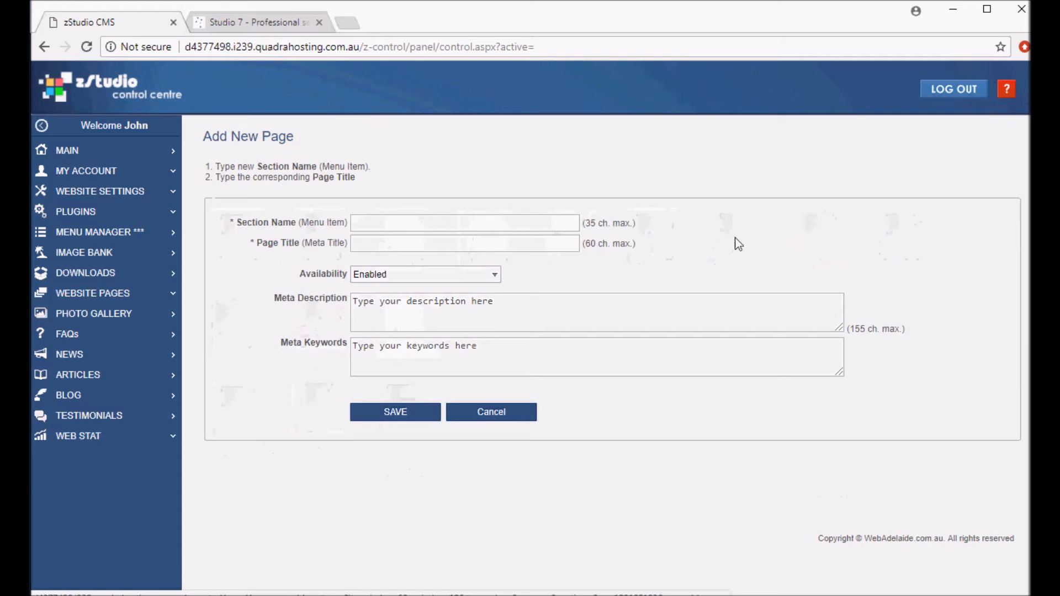
Enter BLOG as the section name and page title, and save the new page
click(420, 225)
text(B)
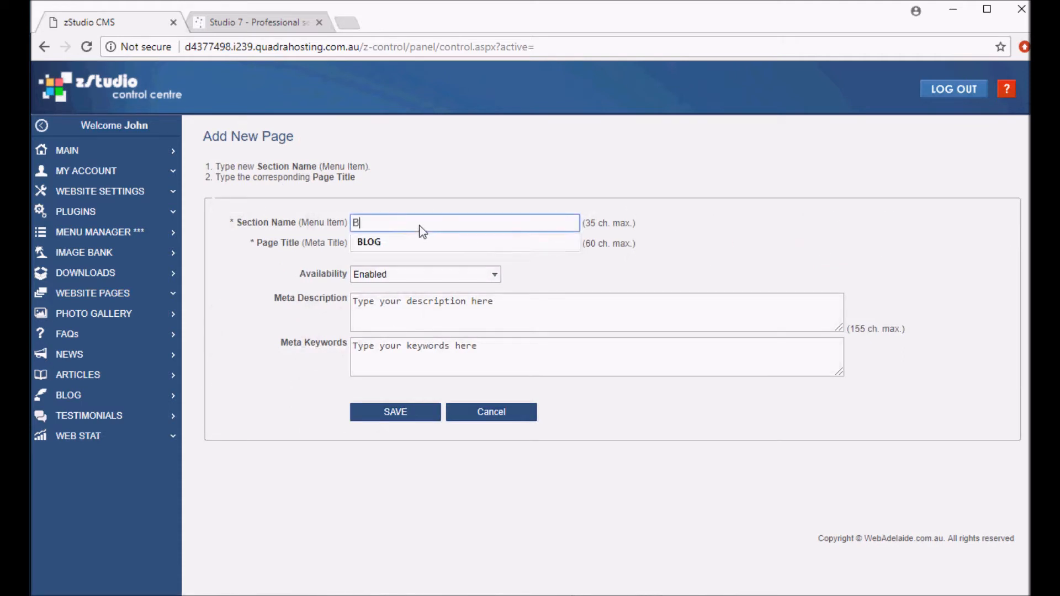
click(393, 240)
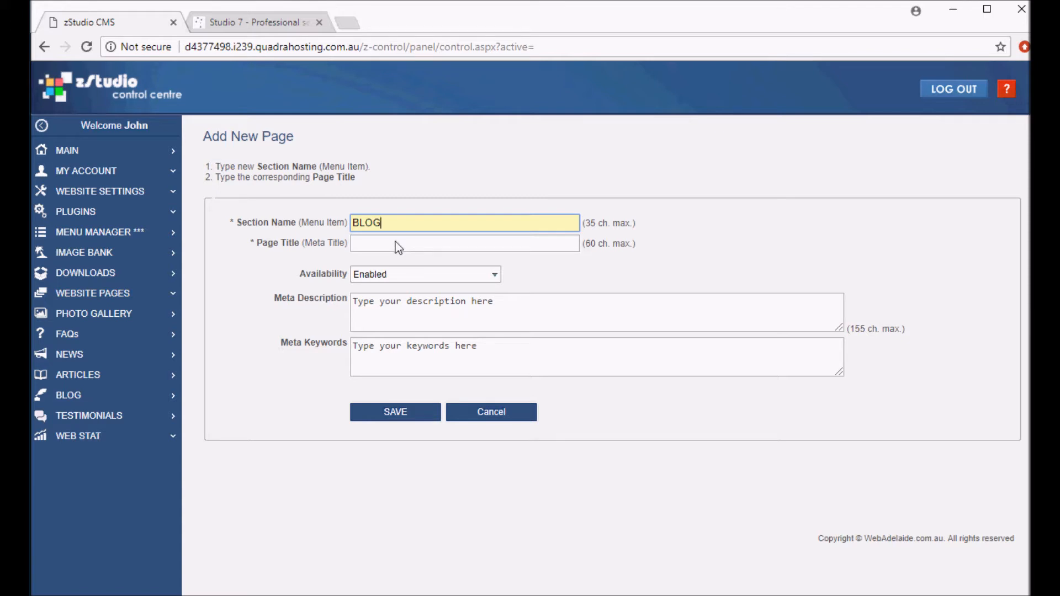
text(B)
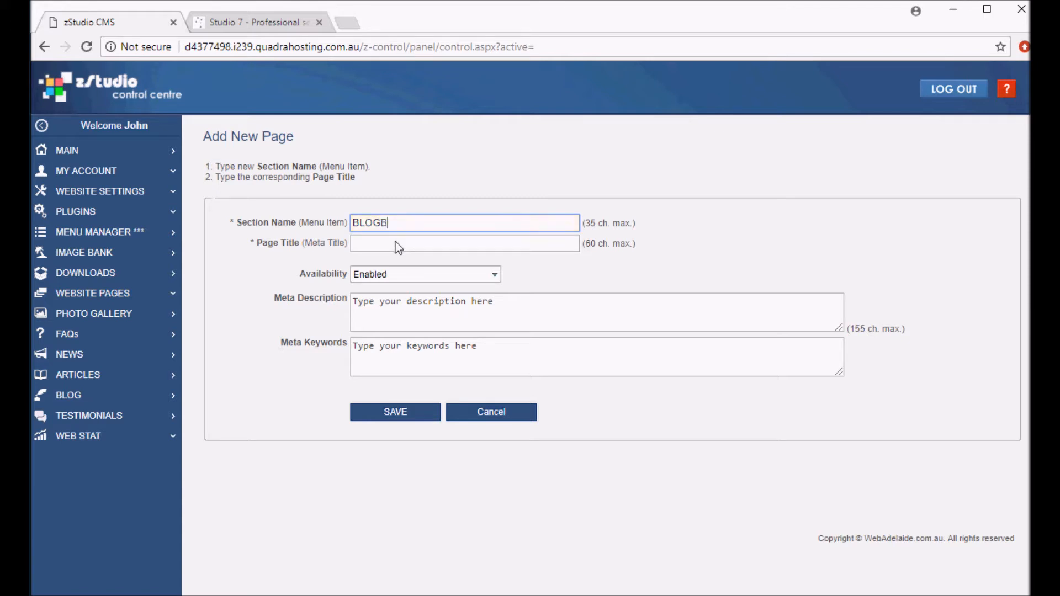
key(BackSpace)
click(398, 241)
click(399, 249)
text(B)
click(390, 260)
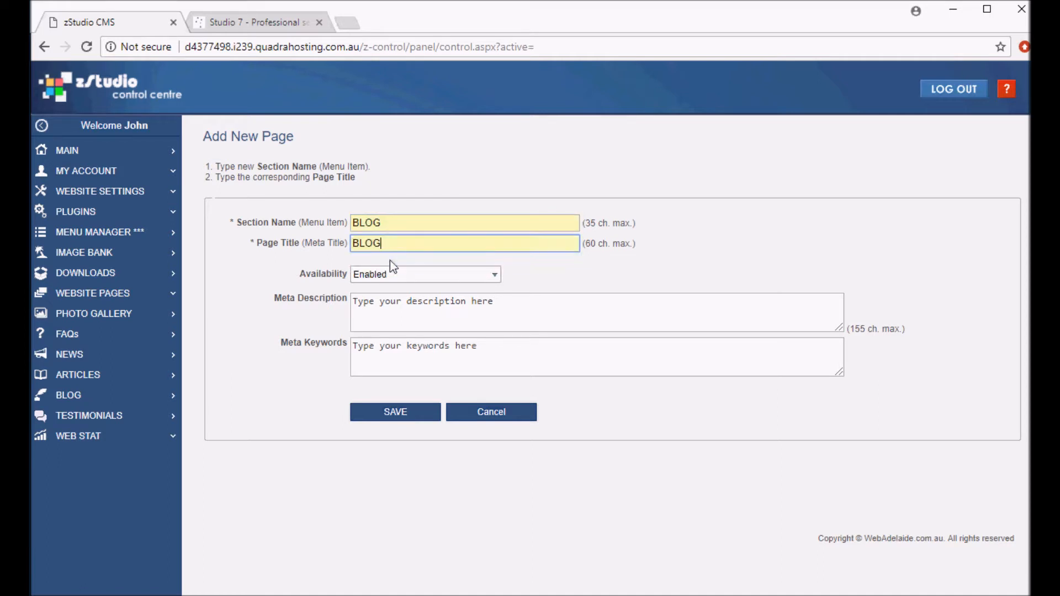
click(392, 415)
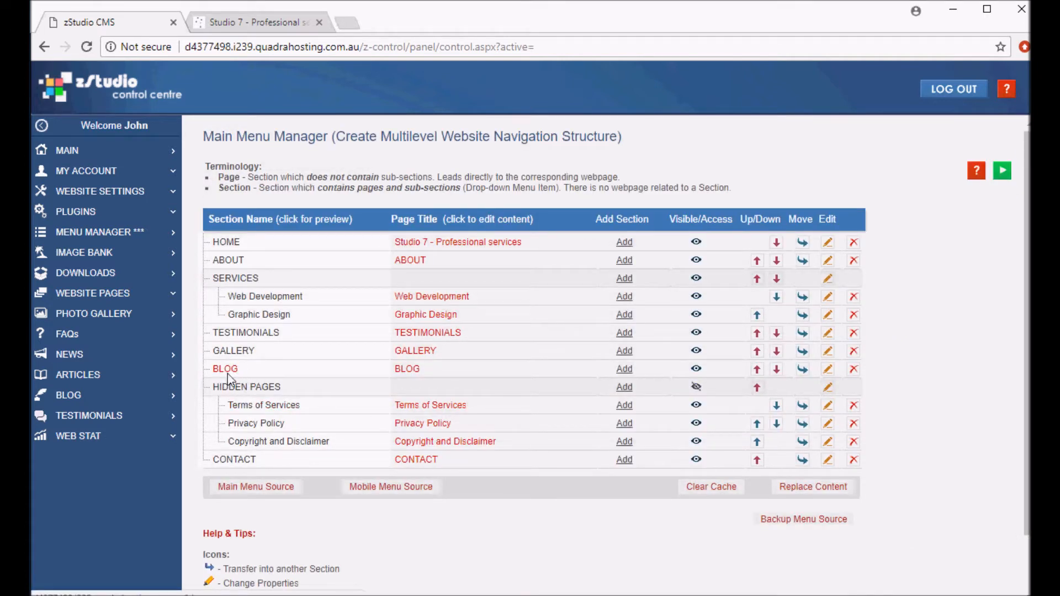
Reload the website, open the BLOG menu item and look through its posts
click(242, 30)
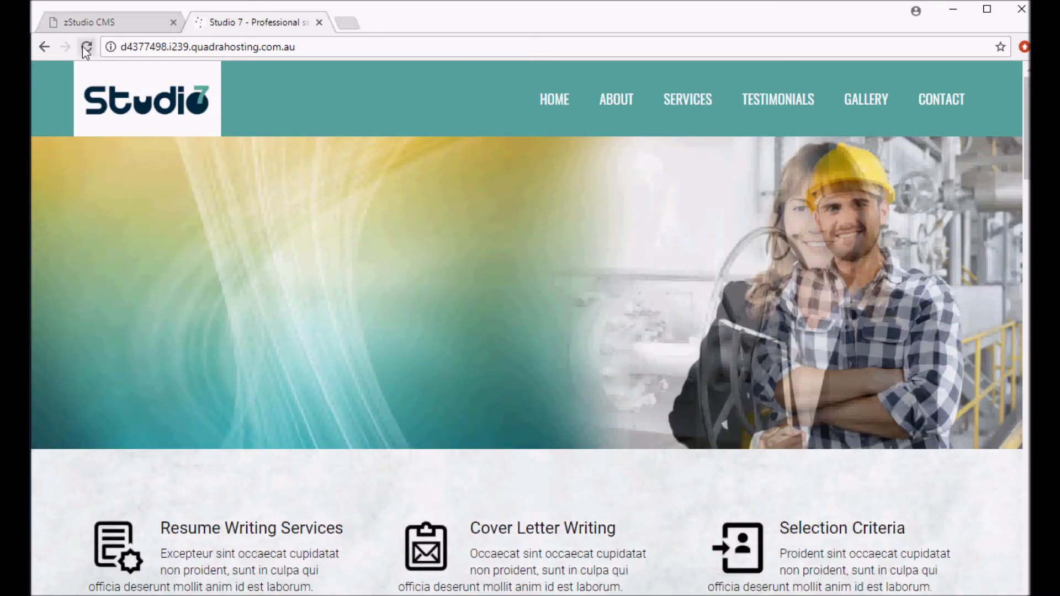
click(84, 48)
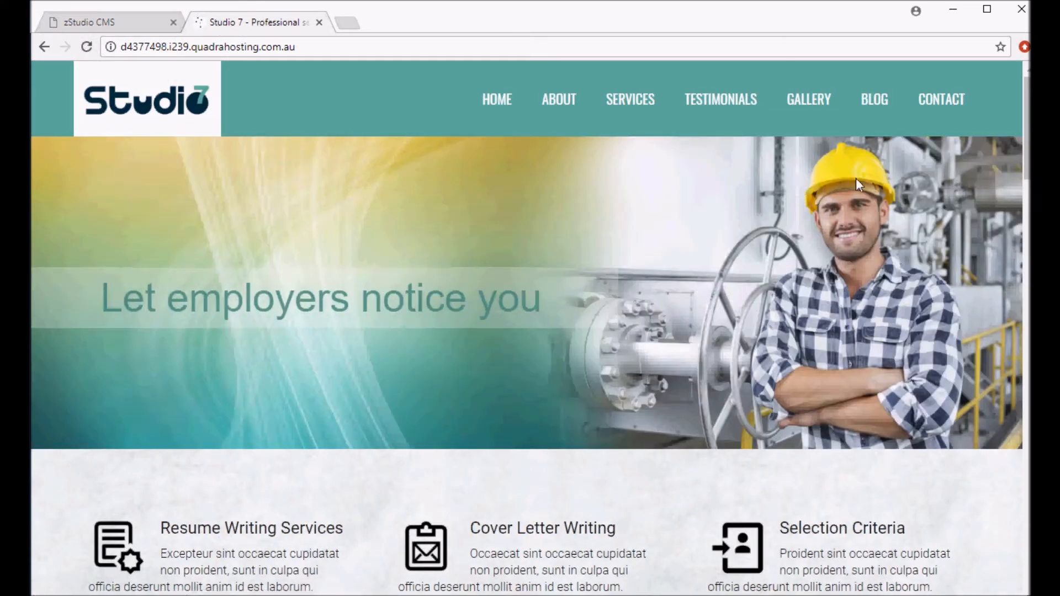
click(880, 98)
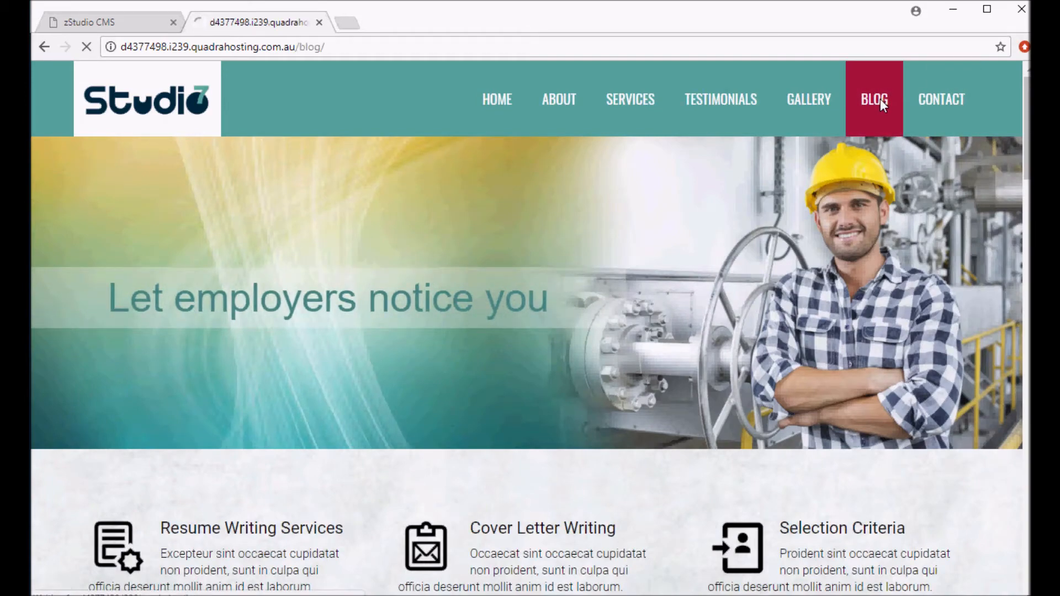
scroll(449, 300, down, 3)
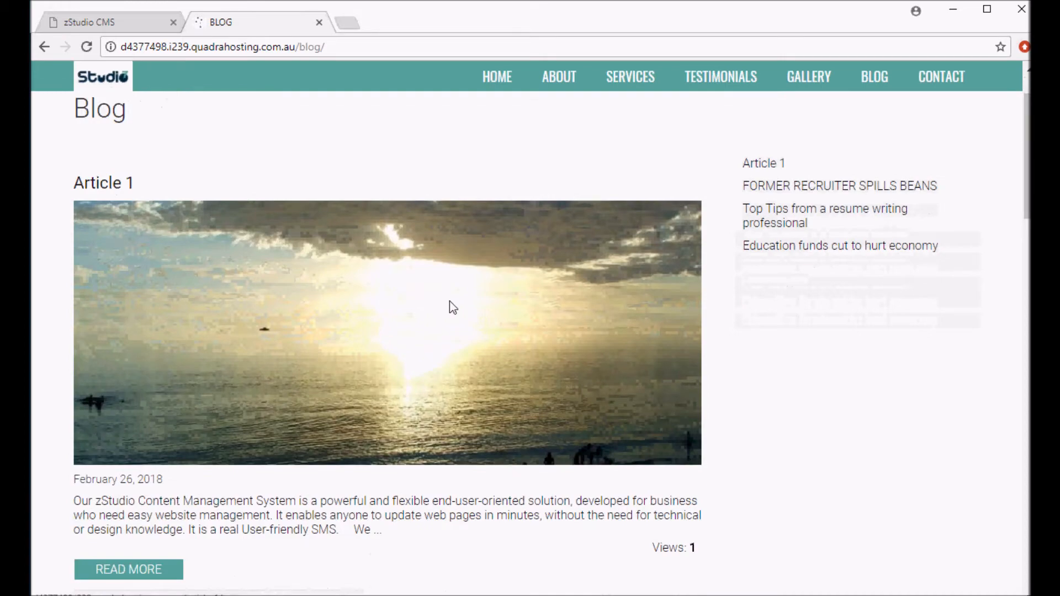
scroll(449, 300, down, 18)
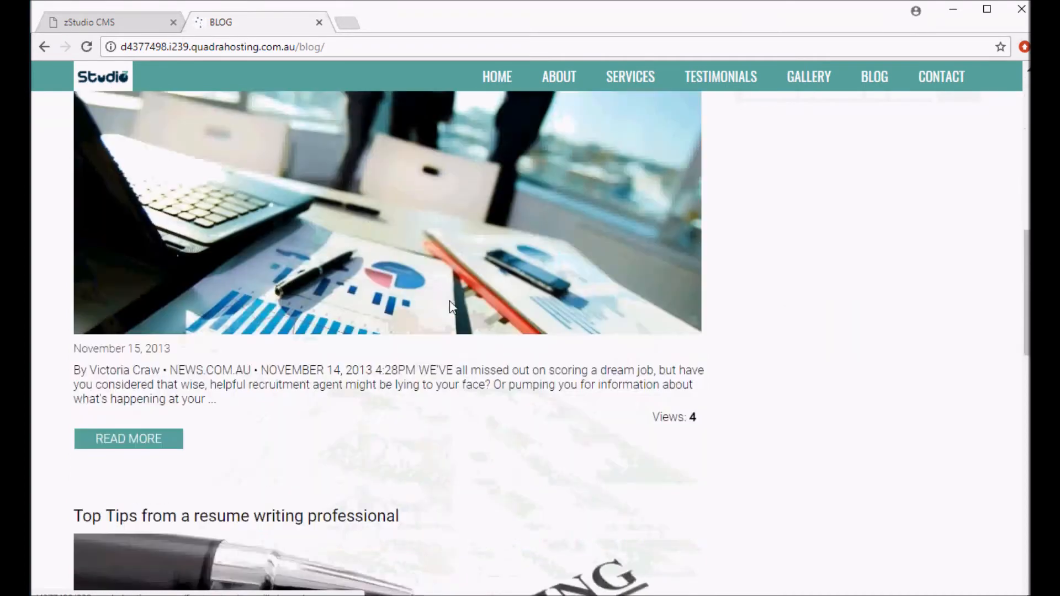
scroll(450, 301, up, 18)
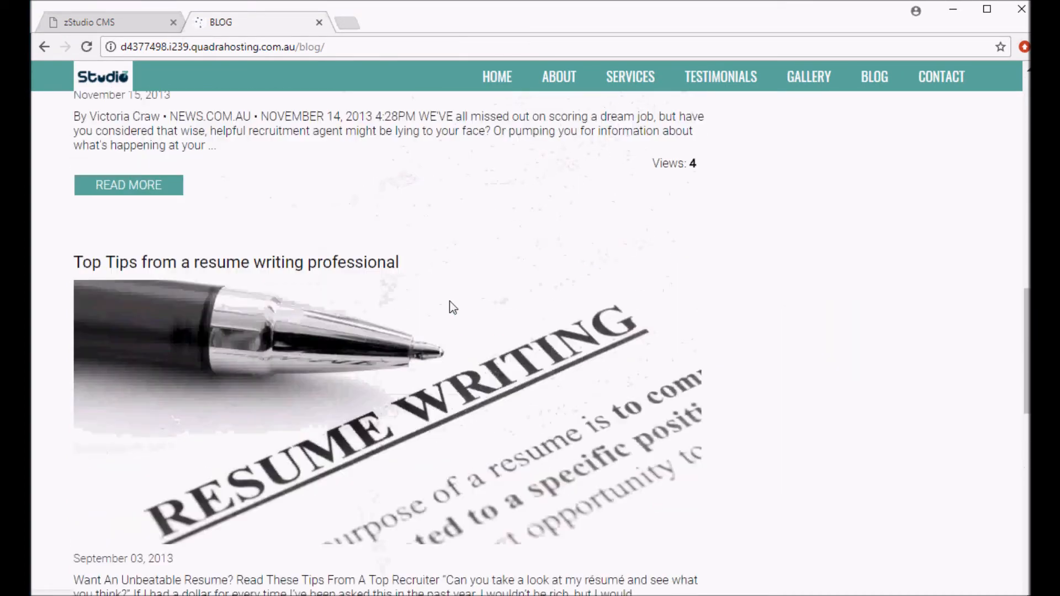
scroll(449, 300, up, 3)
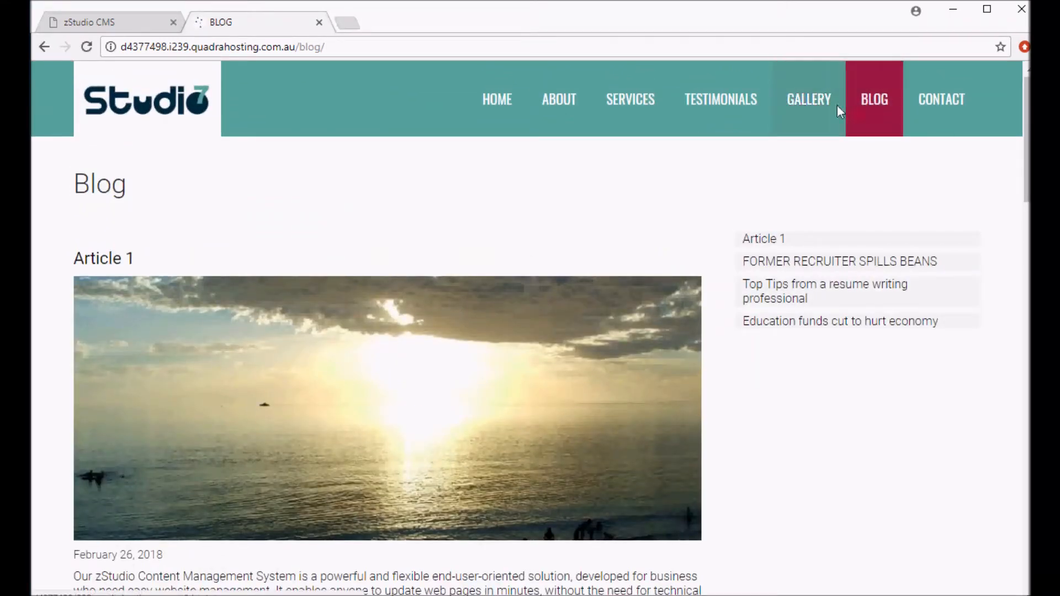
mouse_move(597, 106)
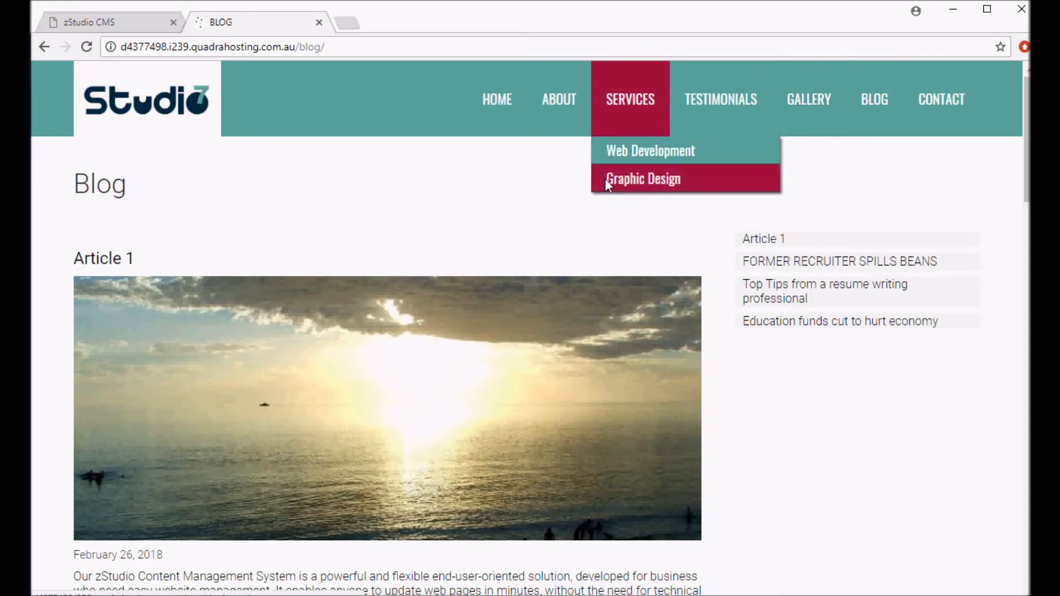
Delete the BLOG section from the main menu
click(110, 23)
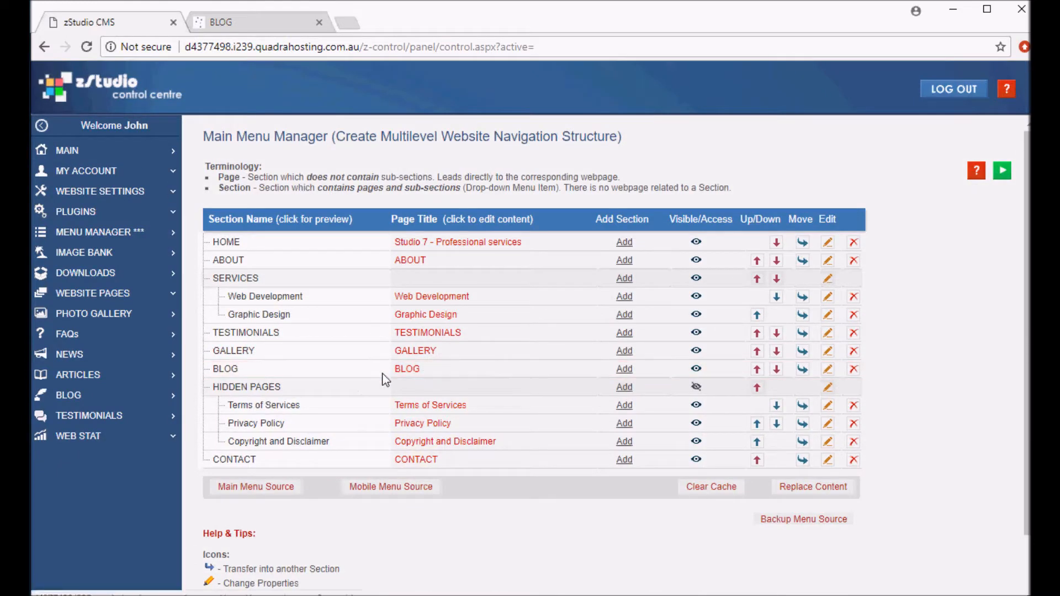
click(853, 370)
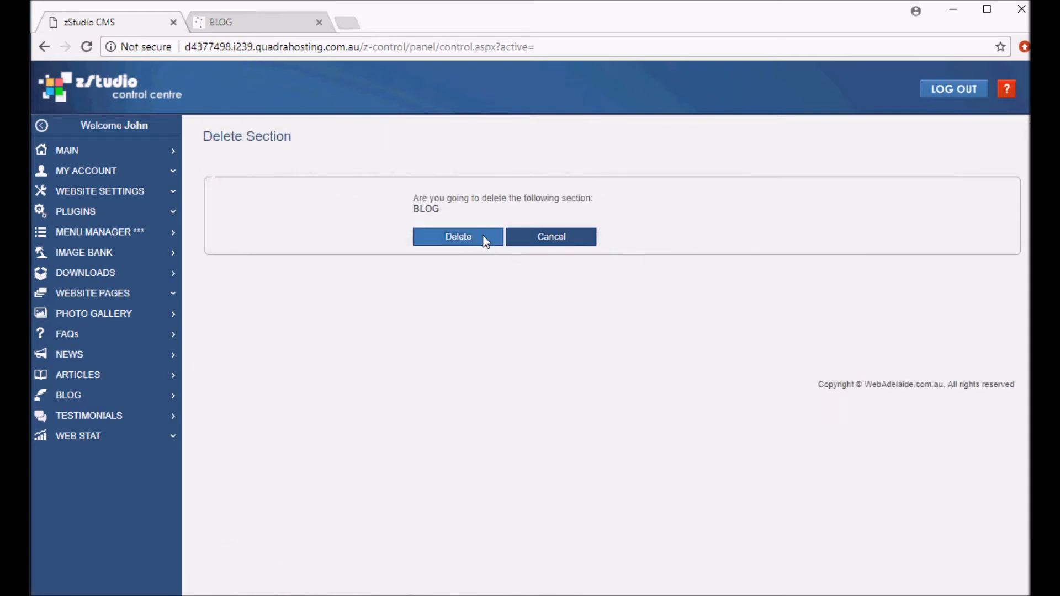
click(485, 240)
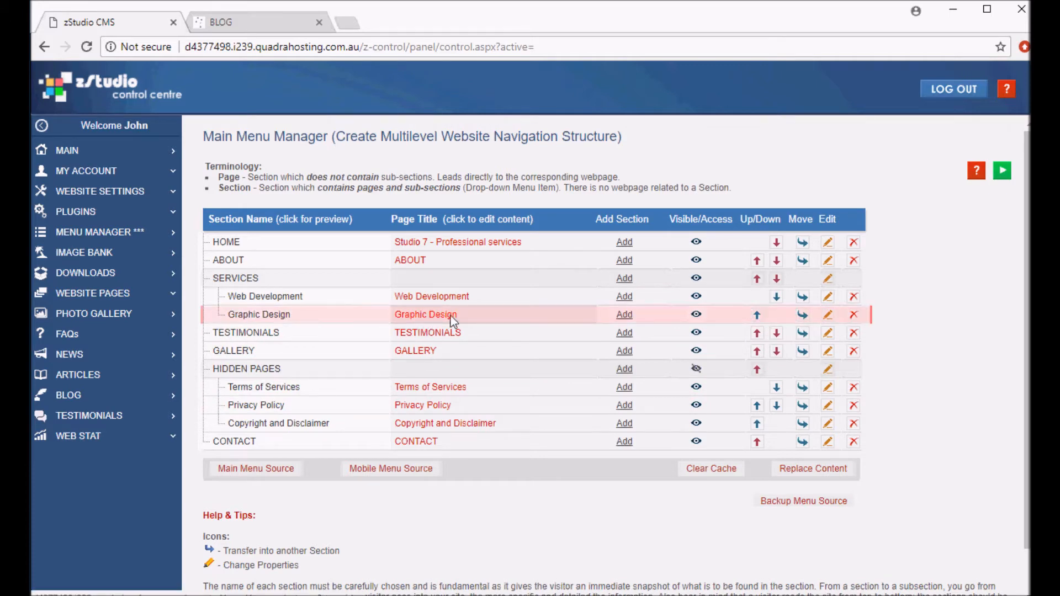
Add a Blog-type page after Graphic Design in the Services section
mouse_move(617, 319)
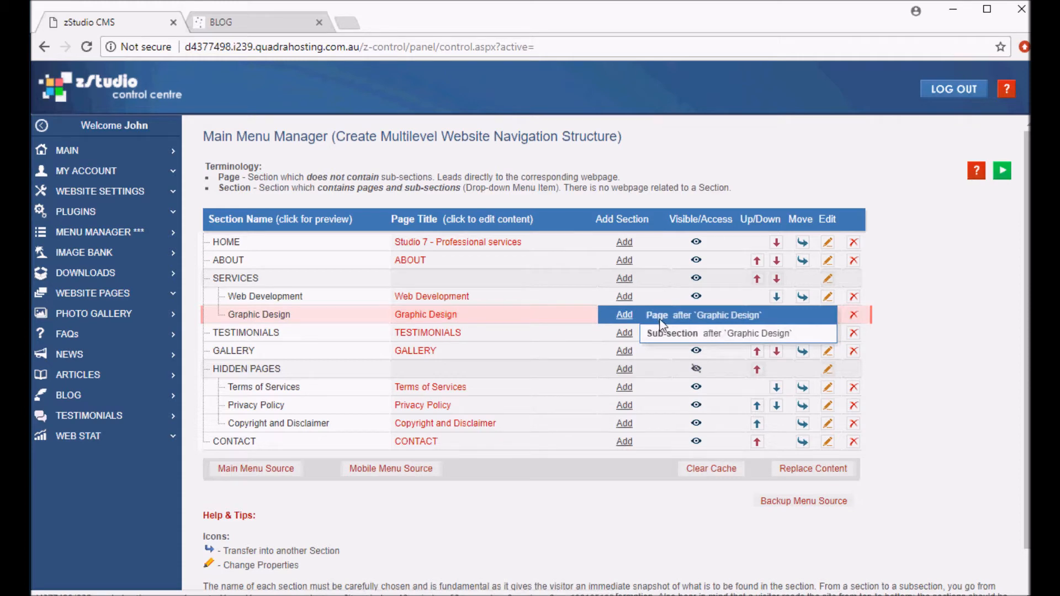
click(659, 320)
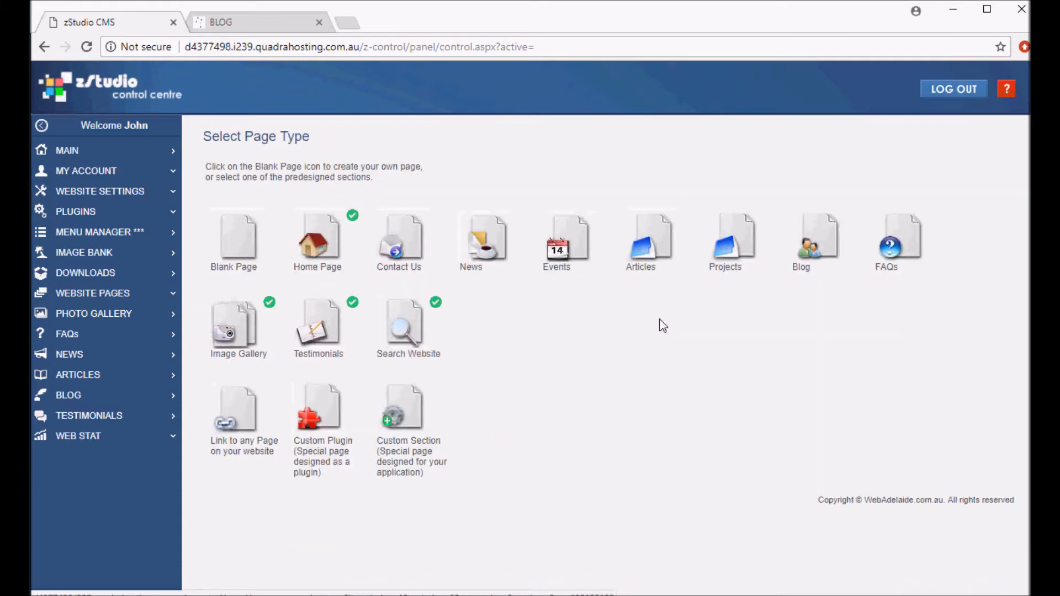
click(817, 243)
Enter Blog as the section name and page title, and save the new page
click(463, 231)
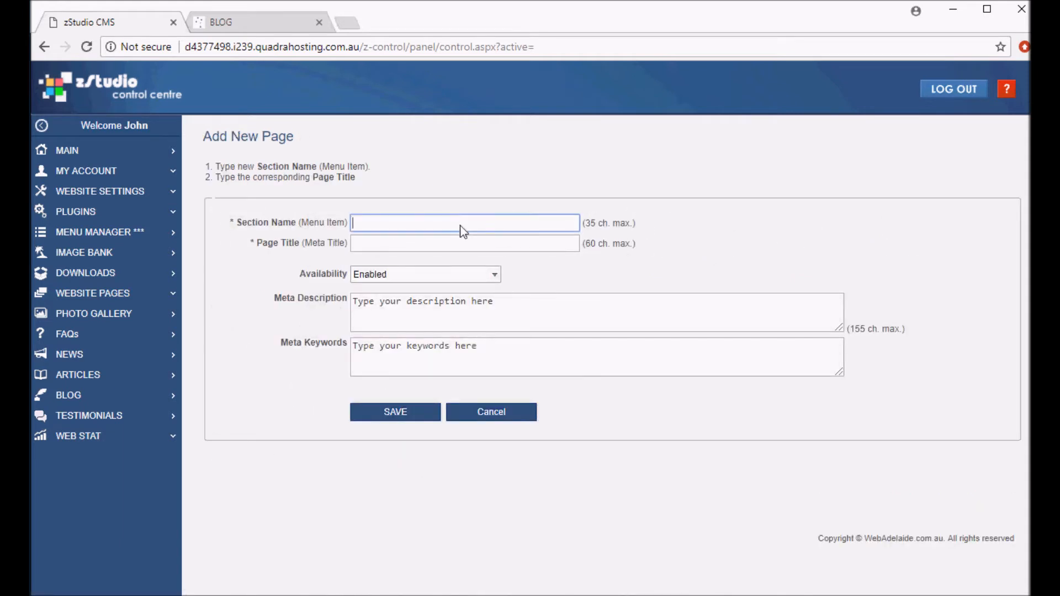
text(b)
key(BackSpace)
text(B)
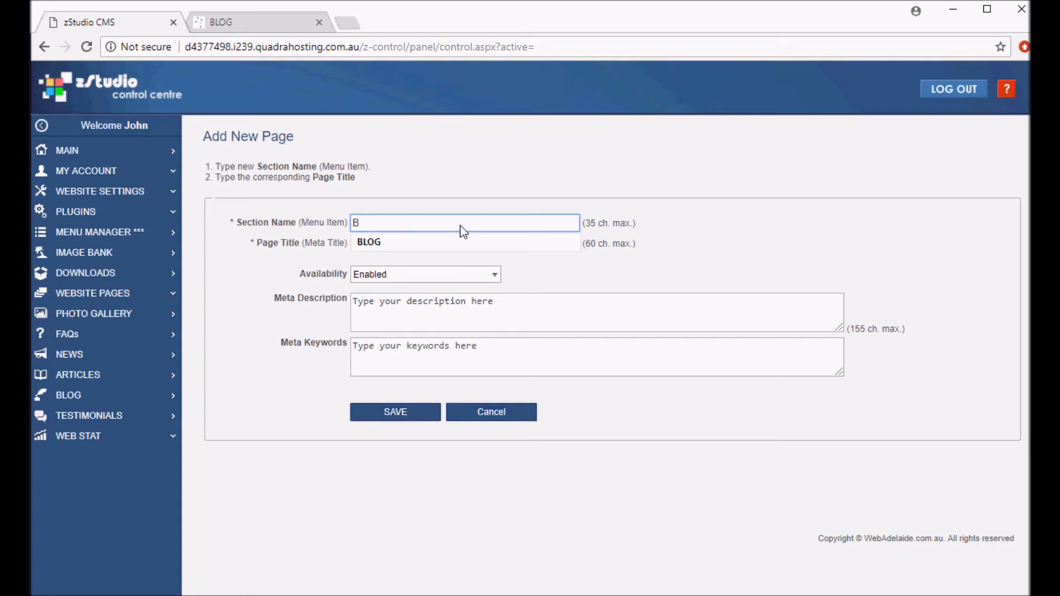
text(log)
click(472, 252)
text(Blog)
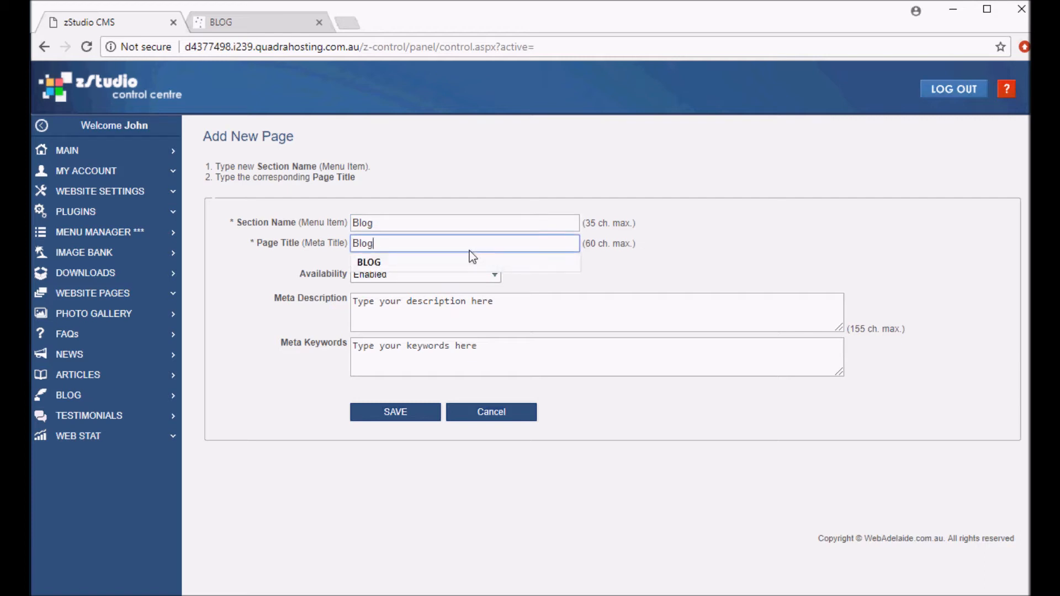
click(650, 277)
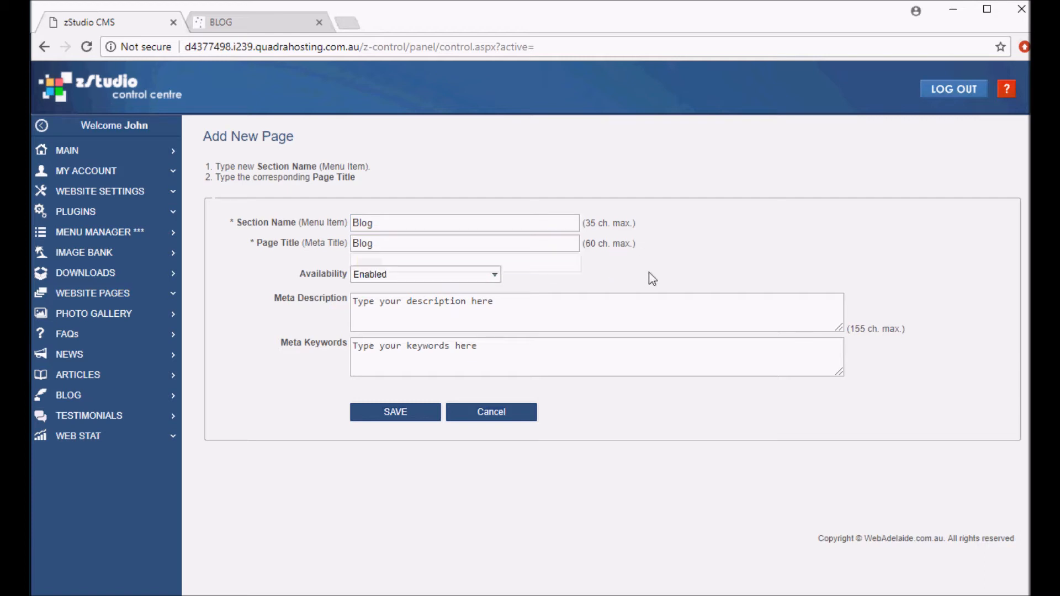
click(425, 413)
Reload the website and open Blog from the Services submenu
click(262, 27)
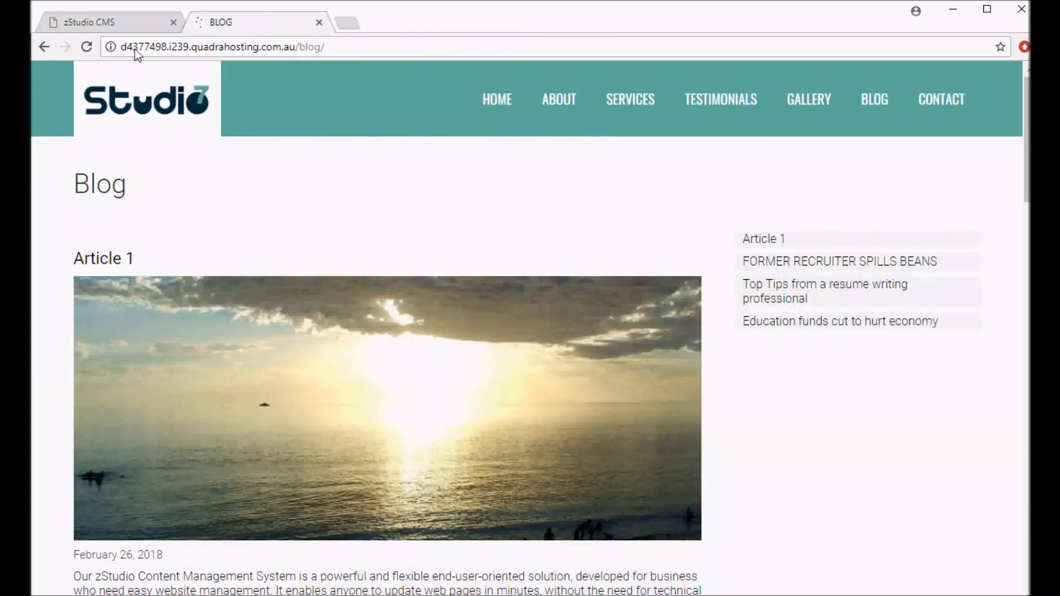
click(86, 47)
mouse_move(682, 103)
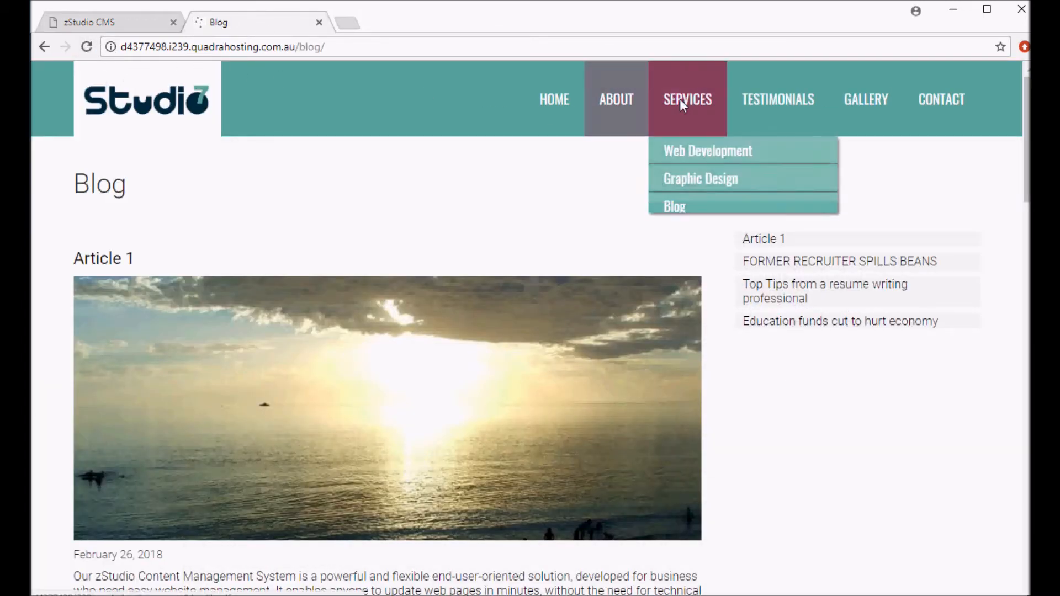
click(695, 210)
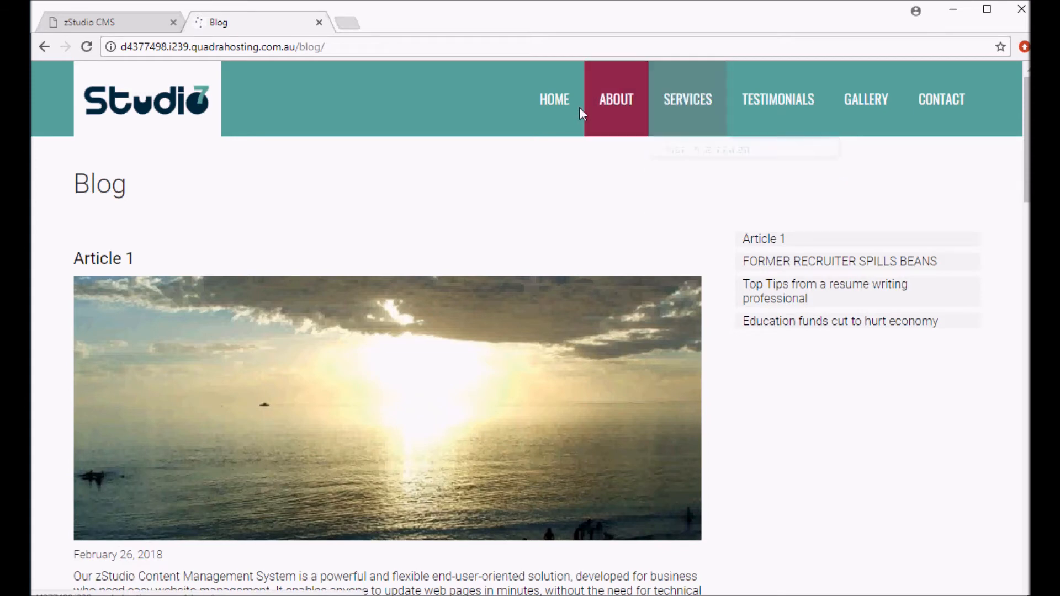
Go to the home page and open Blog from the Services submenu, scrolling through the blog page
click(551, 101)
mouse_move(683, 99)
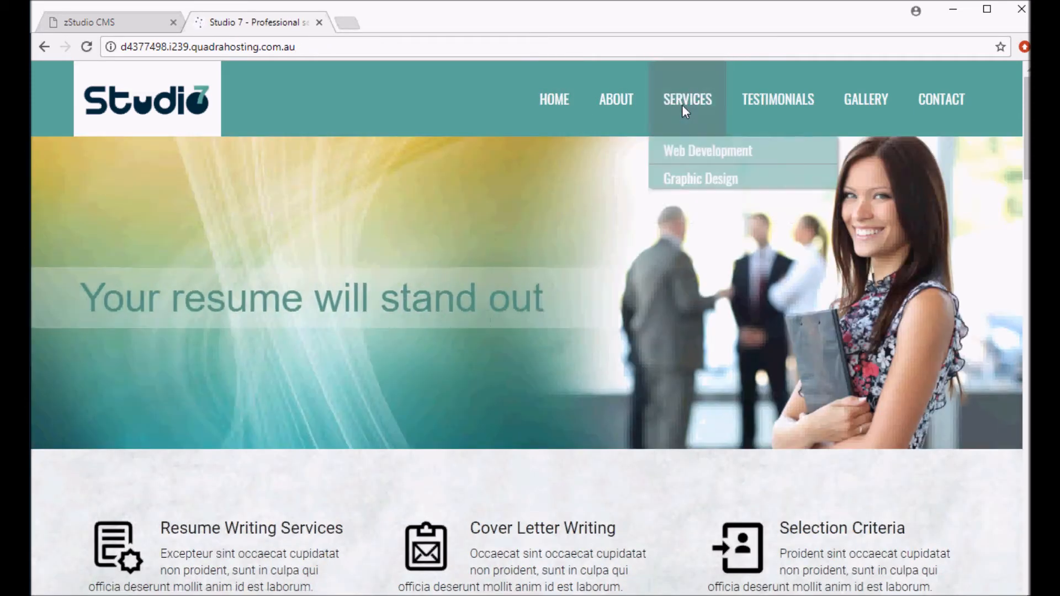
click(674, 203)
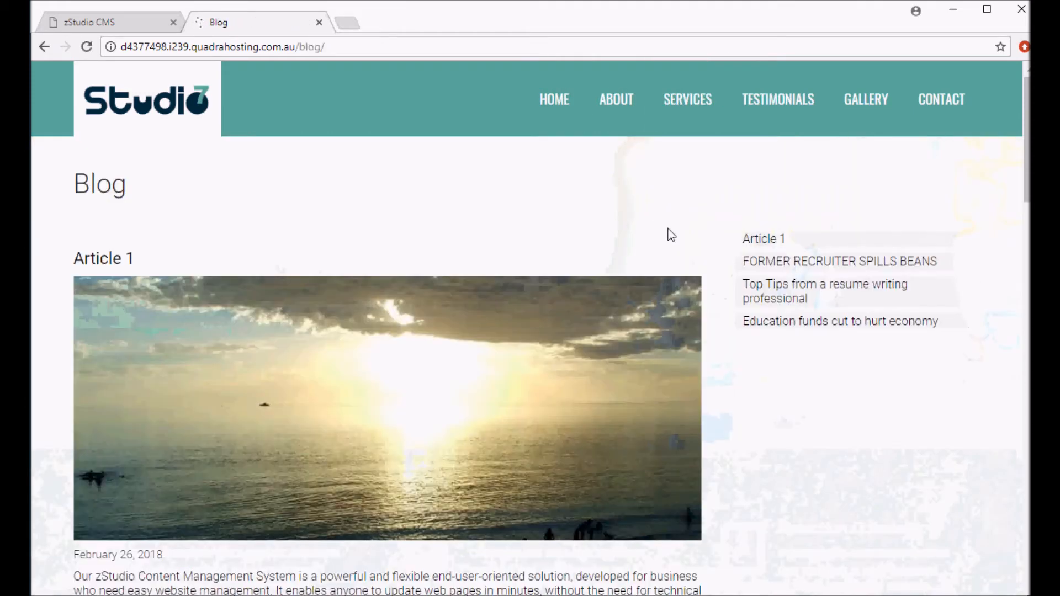
scroll(667, 229, down, 2)
scroll(667, 229, up, 2)
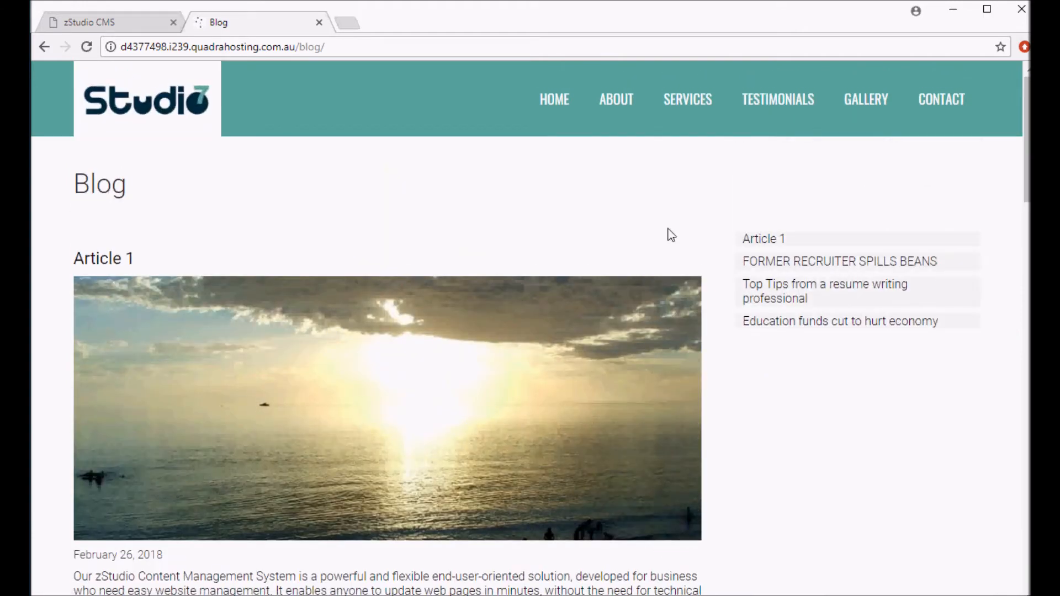
In the CMS menu manager, add a News-type page after GALLERY in the main menu
click(137, 16)
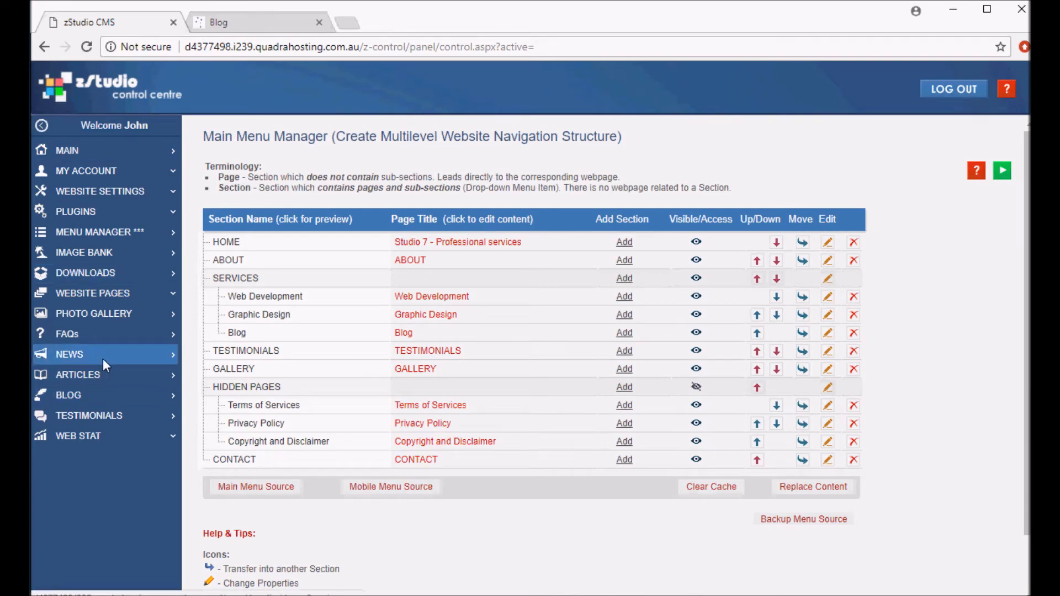
click(72, 356)
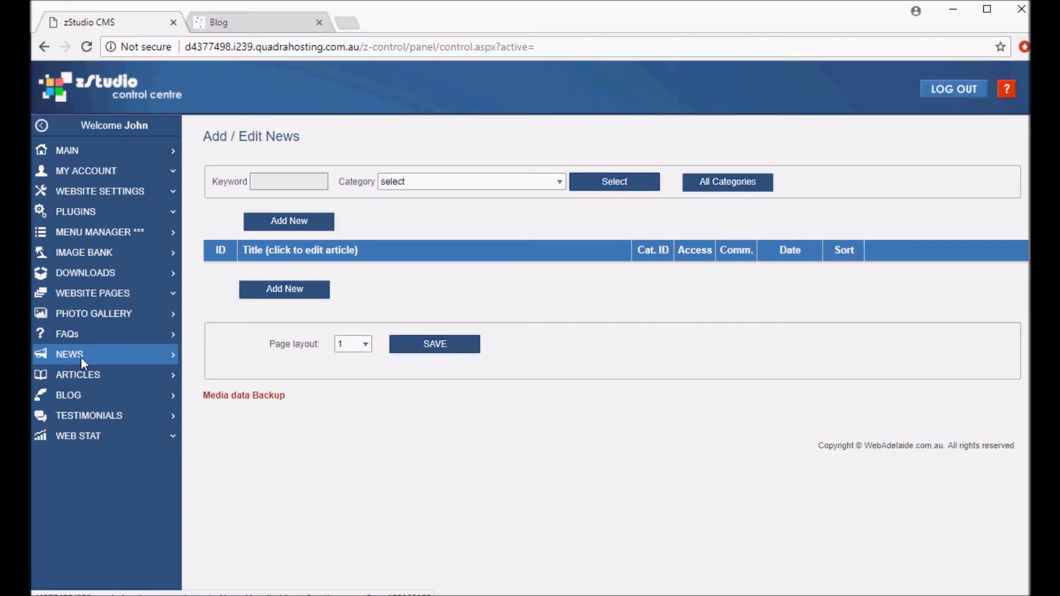
click(130, 234)
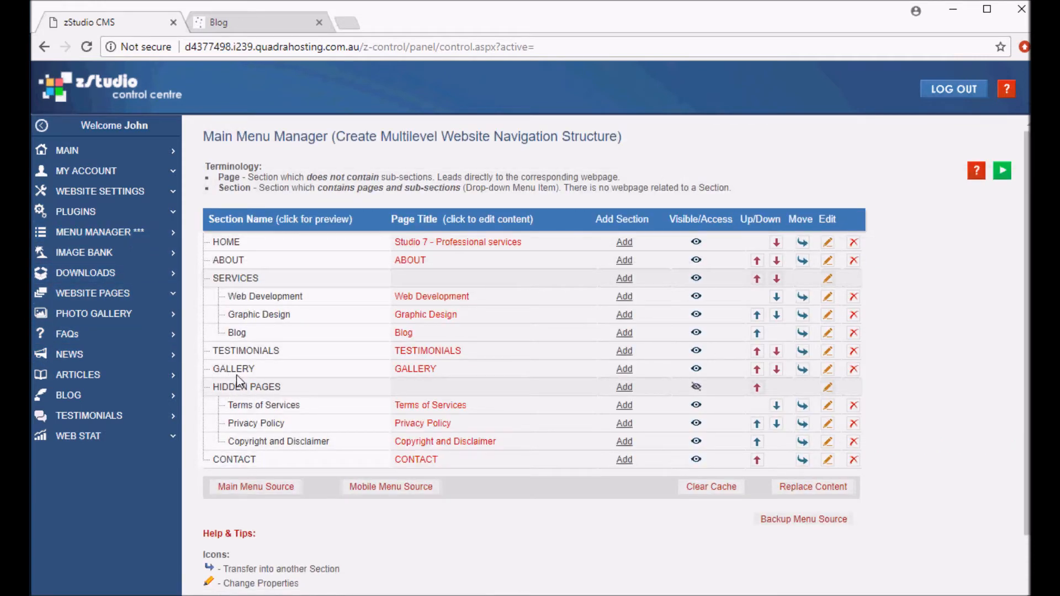
mouse_move(633, 375)
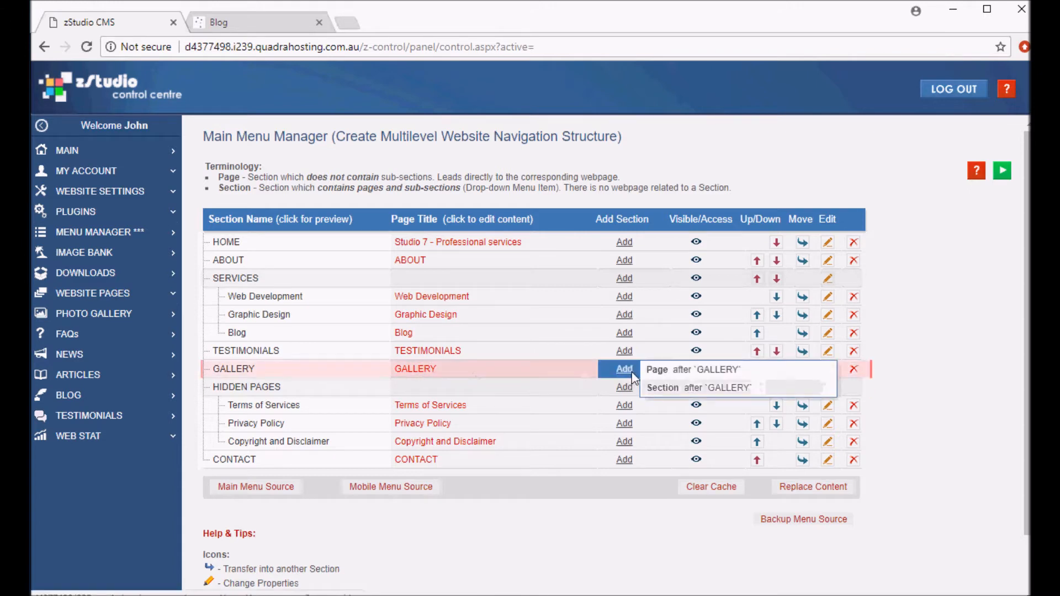
click(663, 375)
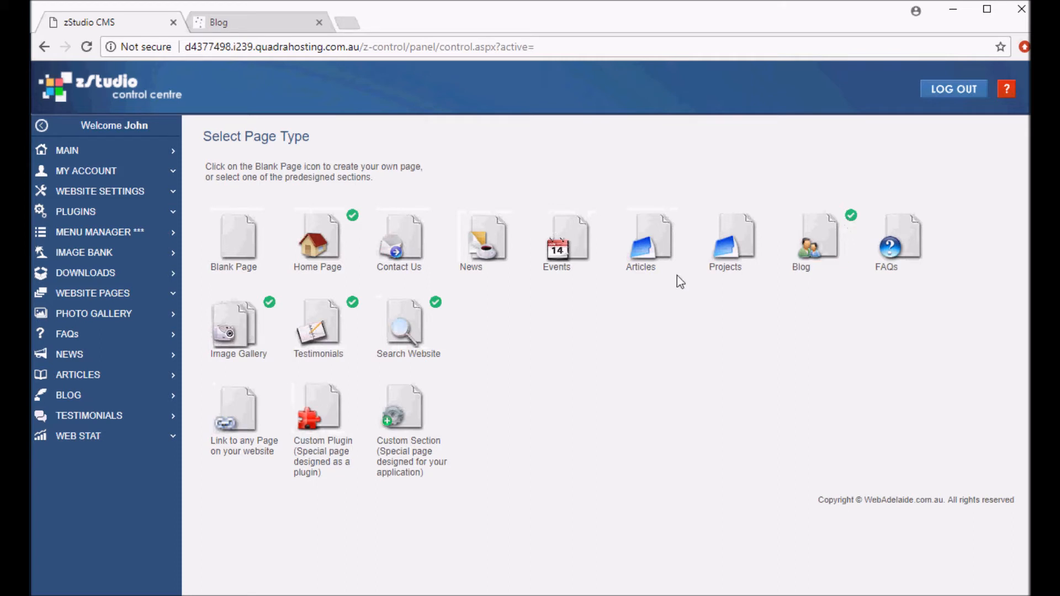
click(487, 246)
Enter NEWS as the section name and page title, and save the new page
click(449, 225)
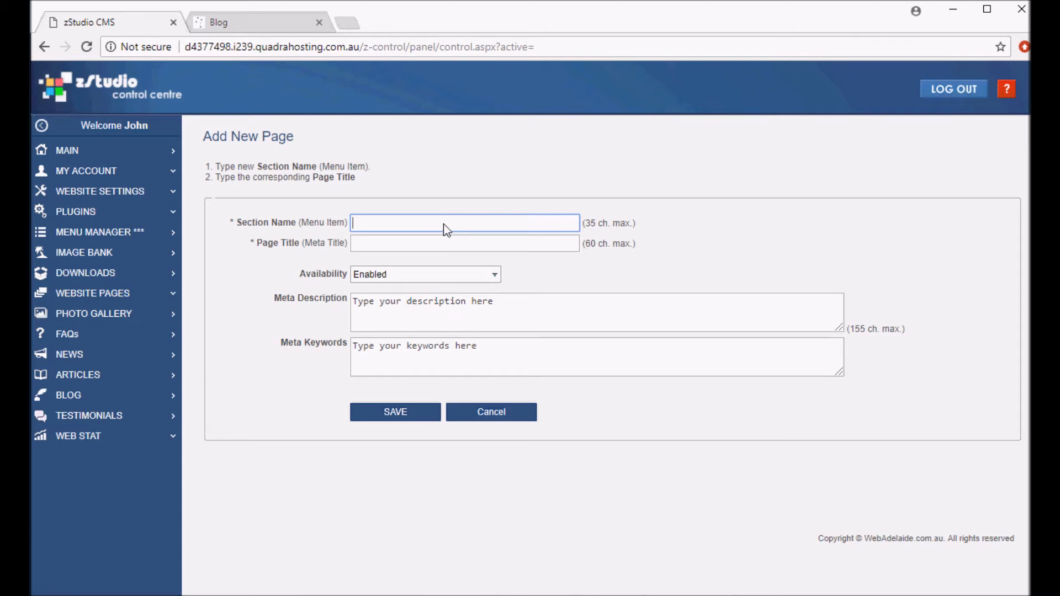
text(NEWS)
click(435, 239)
text(NEW)
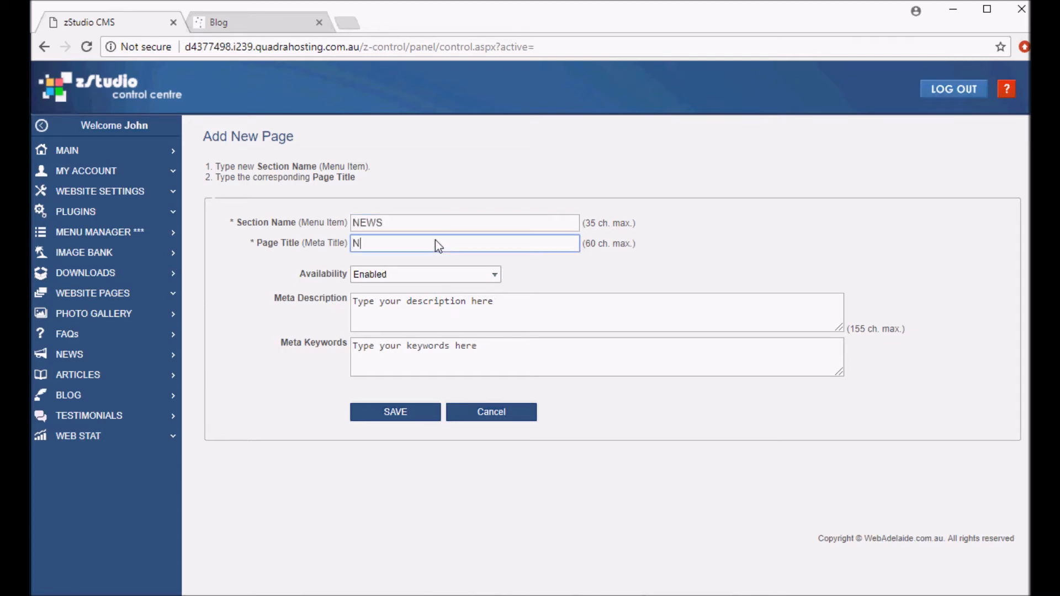
text(S)
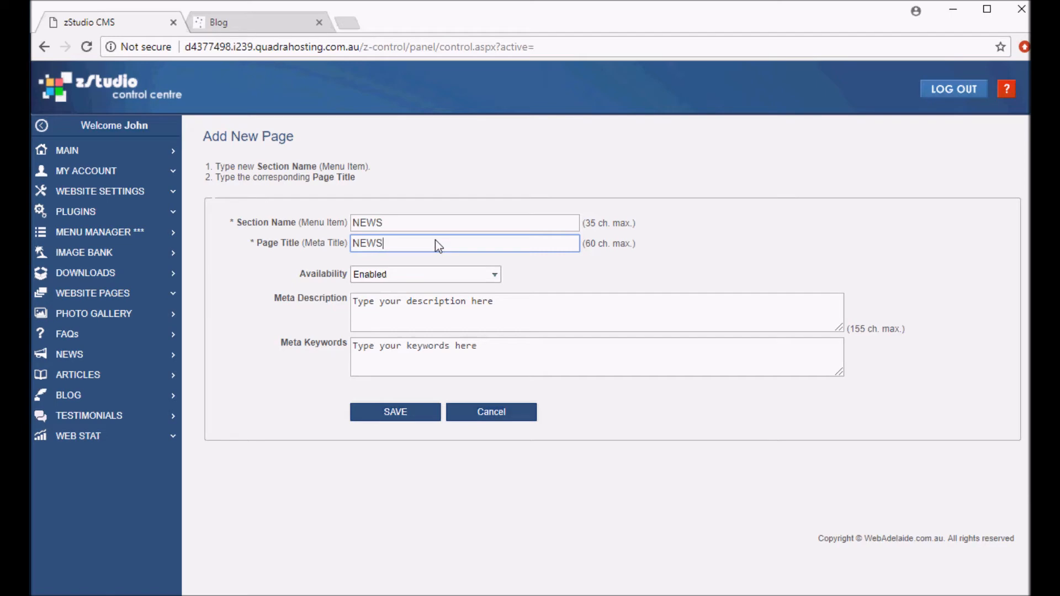
click(388, 415)
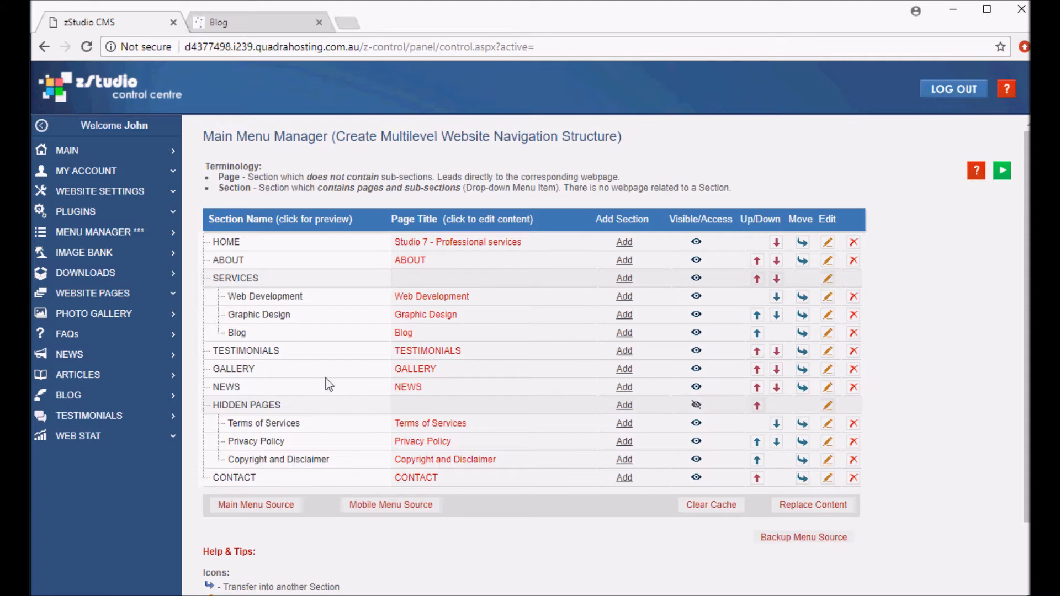
Reload the website, open the NEWS page from the main menu and select its placeholder text
click(220, 25)
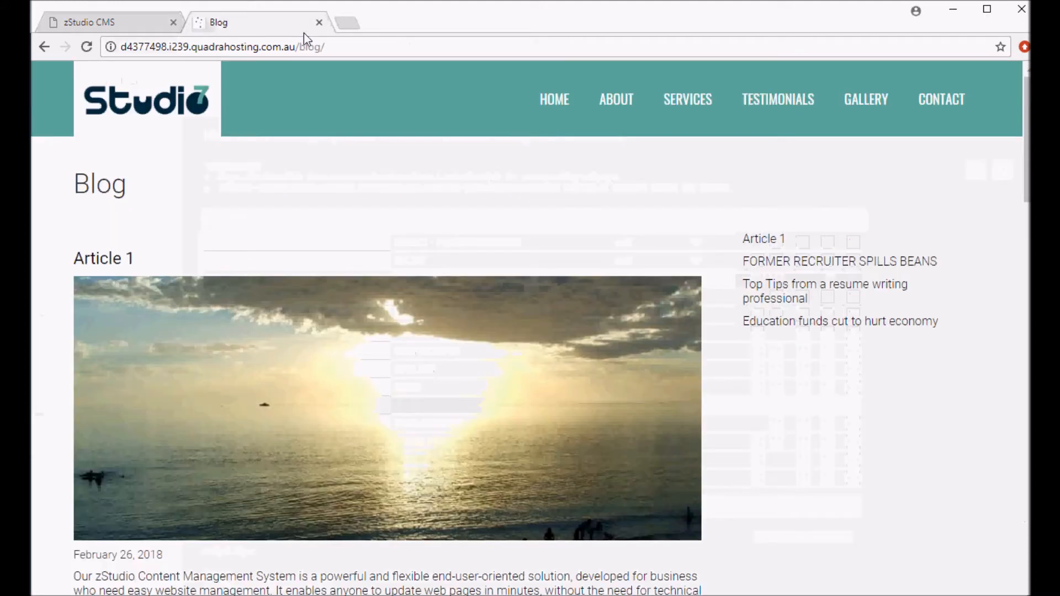
click(93, 45)
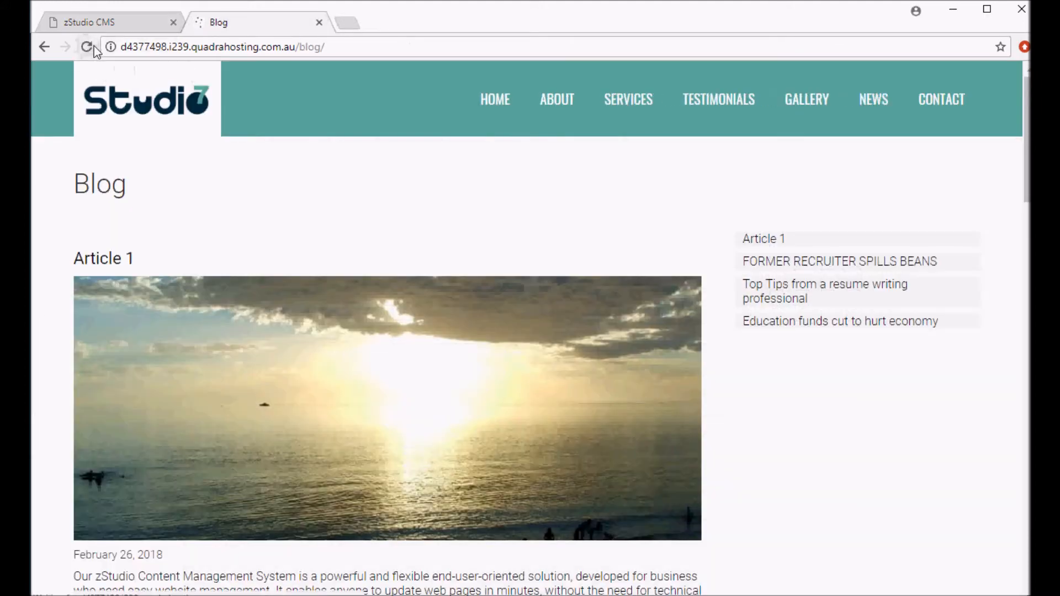
click(876, 102)
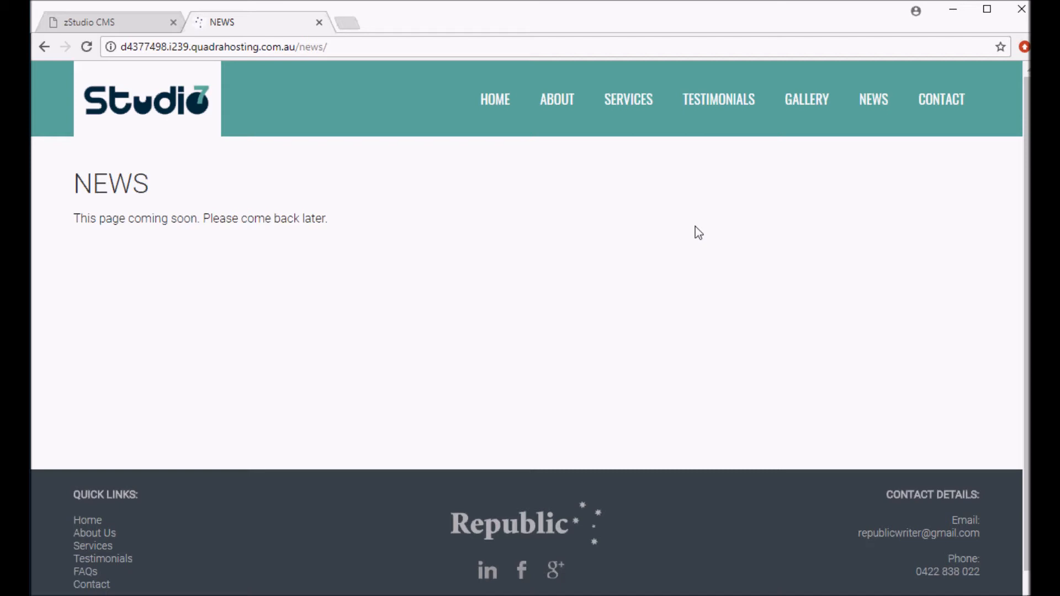
drag(74, 218, 338, 229)
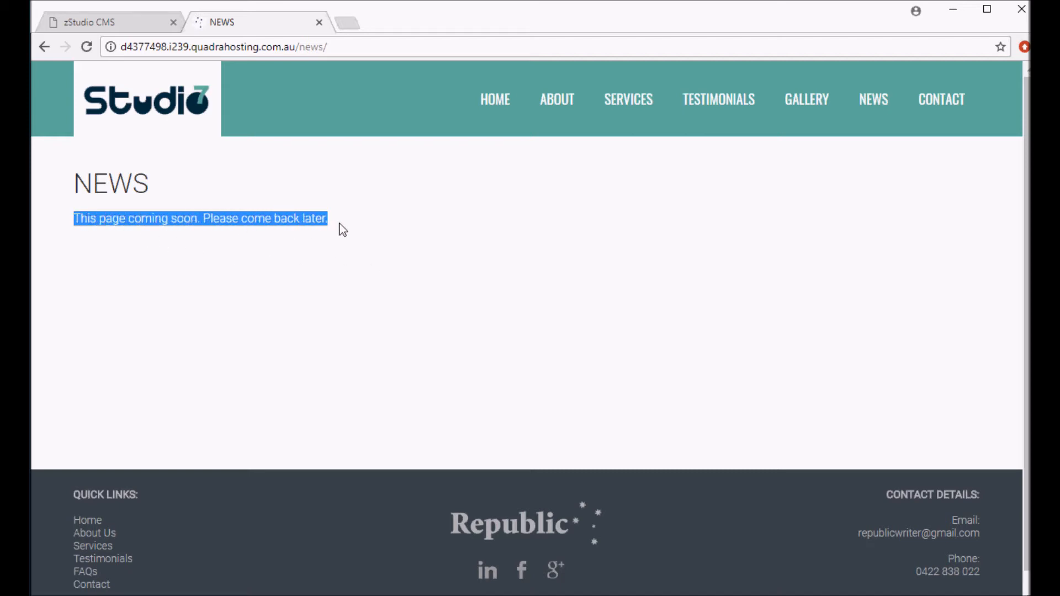
Edit the NEWS page's main content, replacing the placeholder sentence with "Our latest news", and save it
click(145, 21)
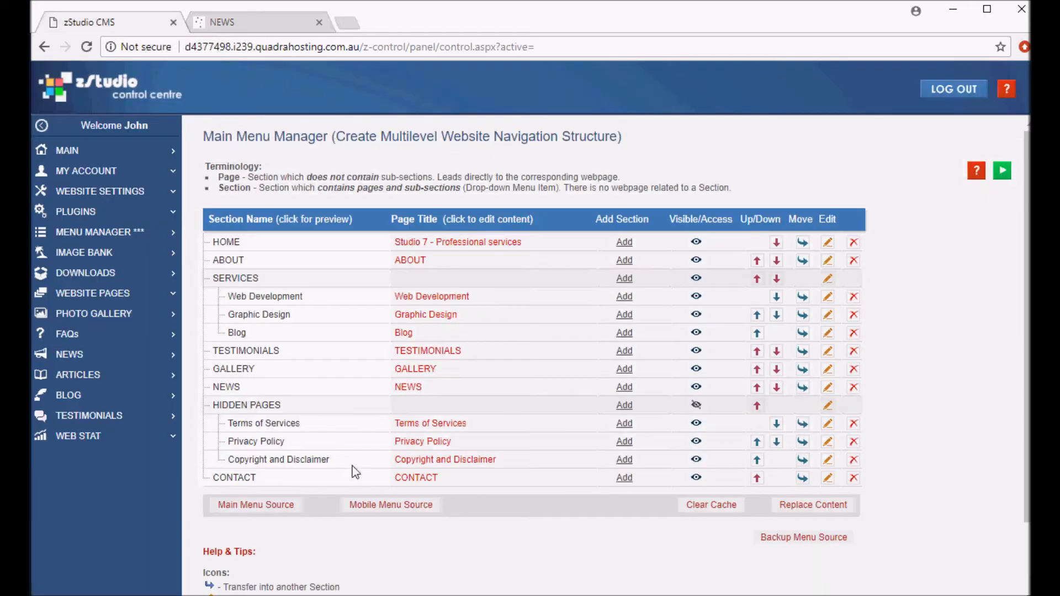
click(414, 389)
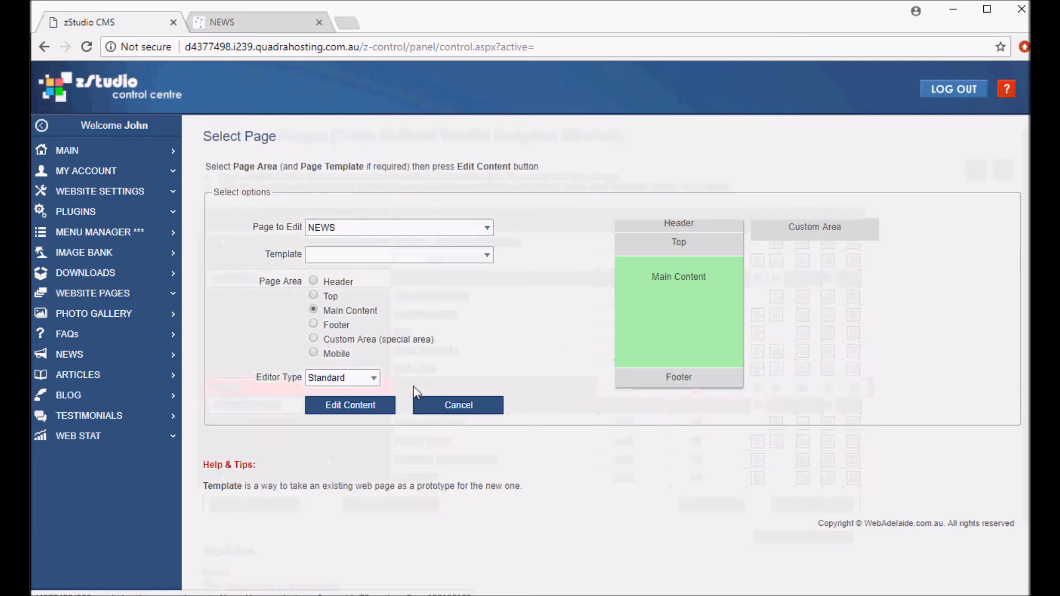
click(367, 411)
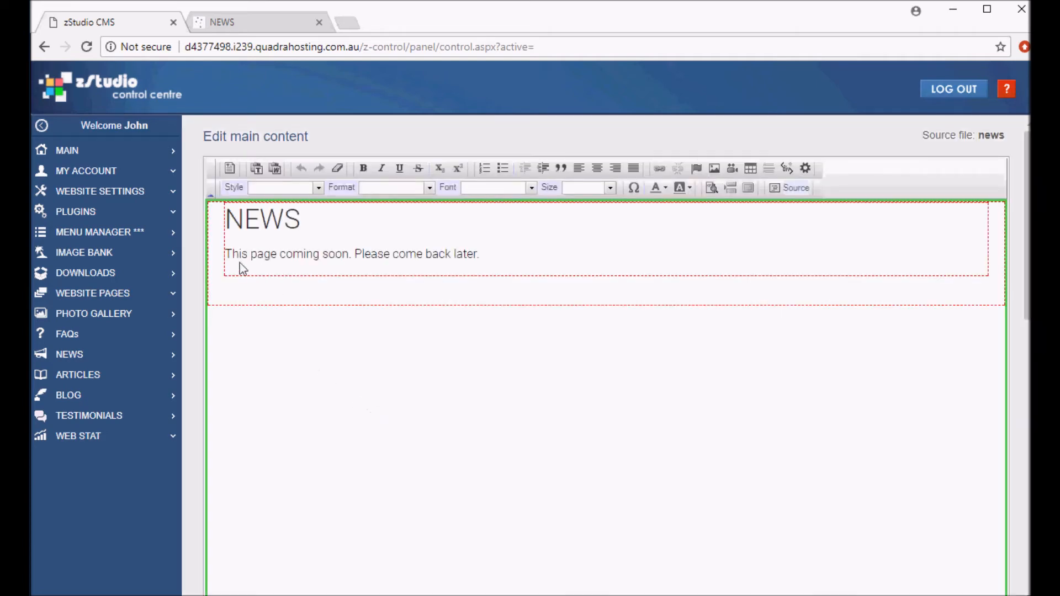
drag(227, 257, 487, 255)
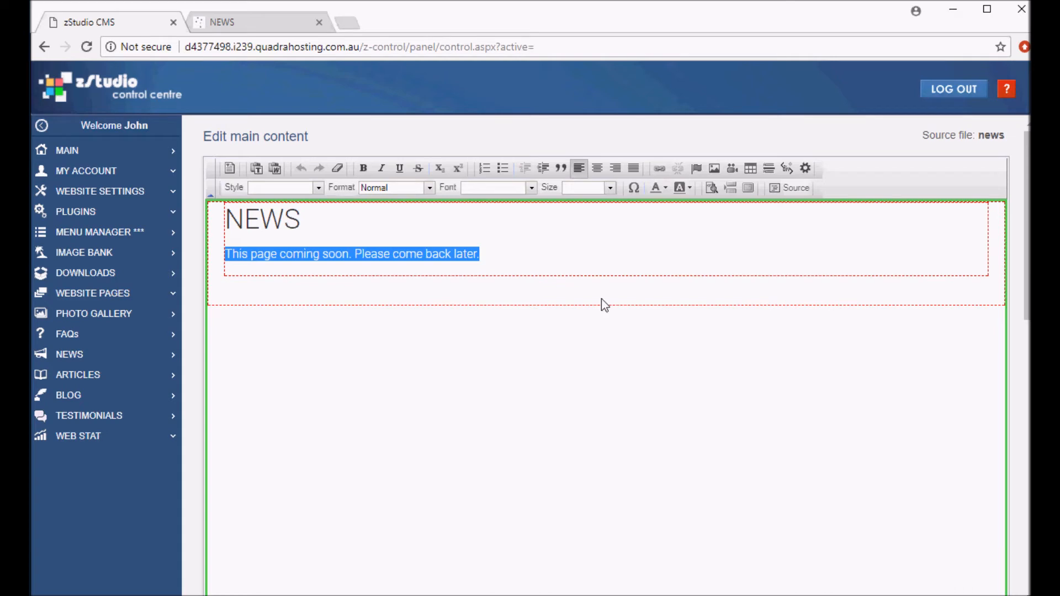
text(oUR)
key(BackSpace)
key(BackSpace)
key(BackSpace)
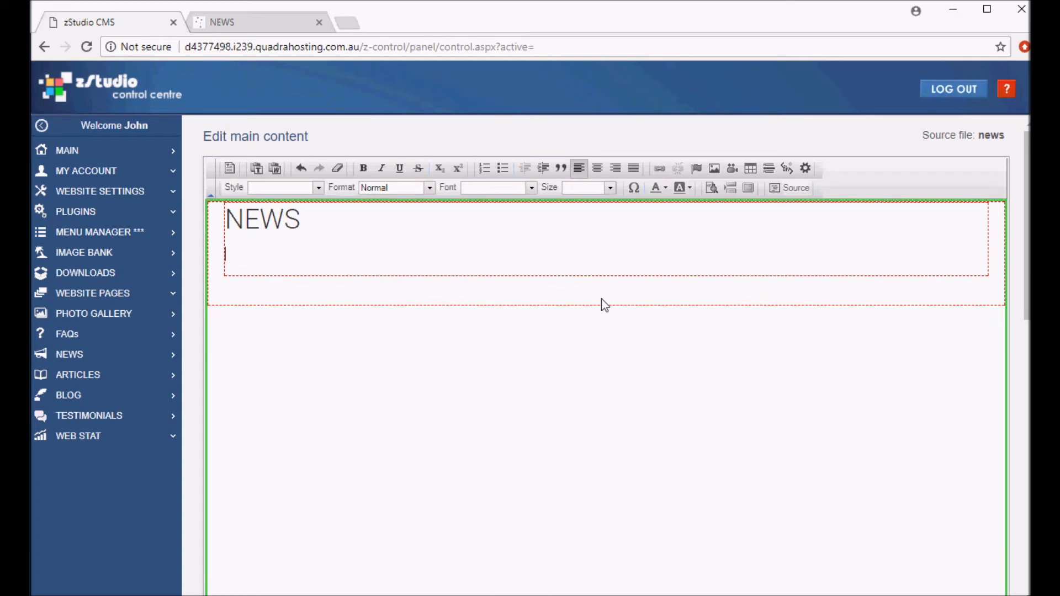
text(Our latest news.)
scroll(534, 312, down, 5)
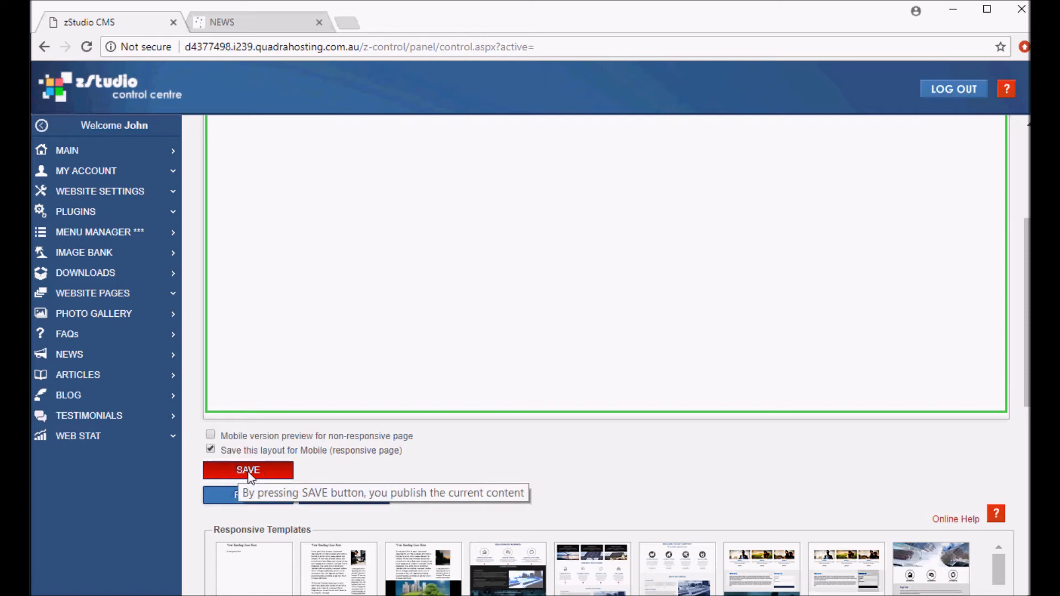
click(264, 472)
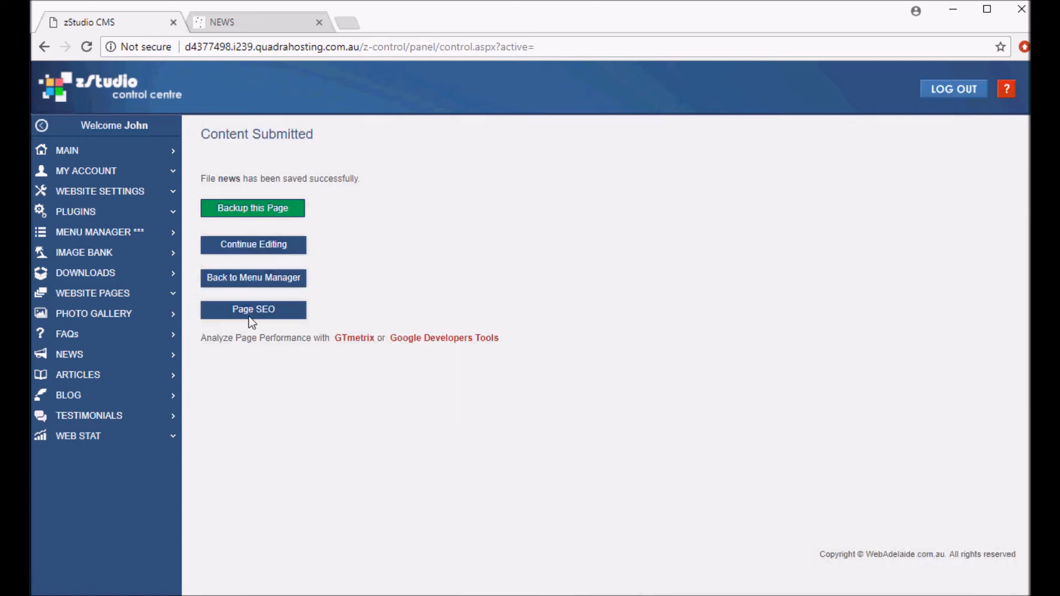
Reload the NEWS page on the website to check the new text, then return to the CMS
click(243, 23)
click(86, 47)
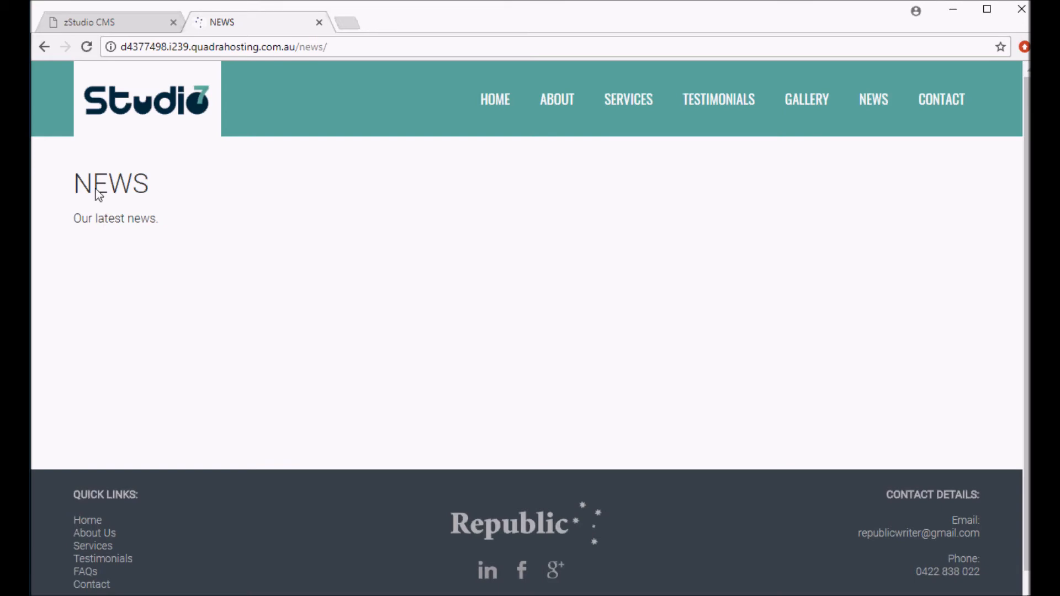
click(104, 22)
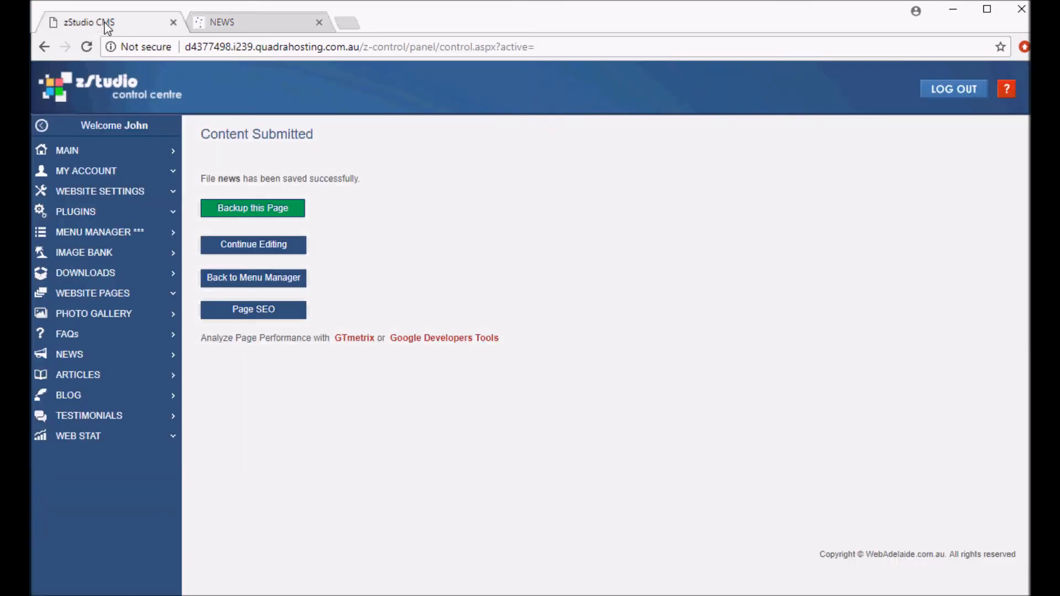
Start a new news article and title it March promotions
click(87, 360)
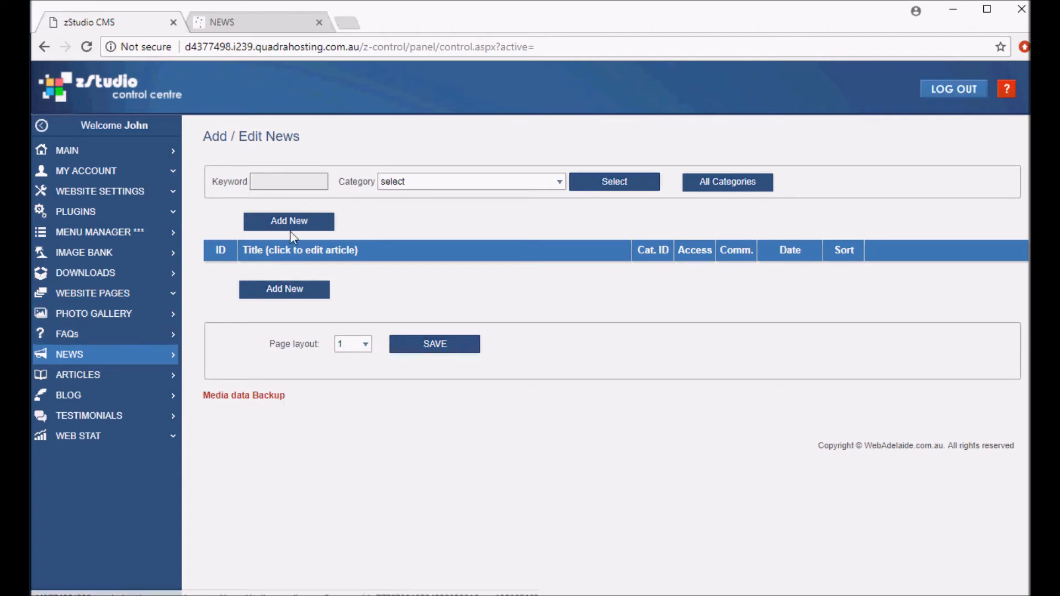
click(308, 226)
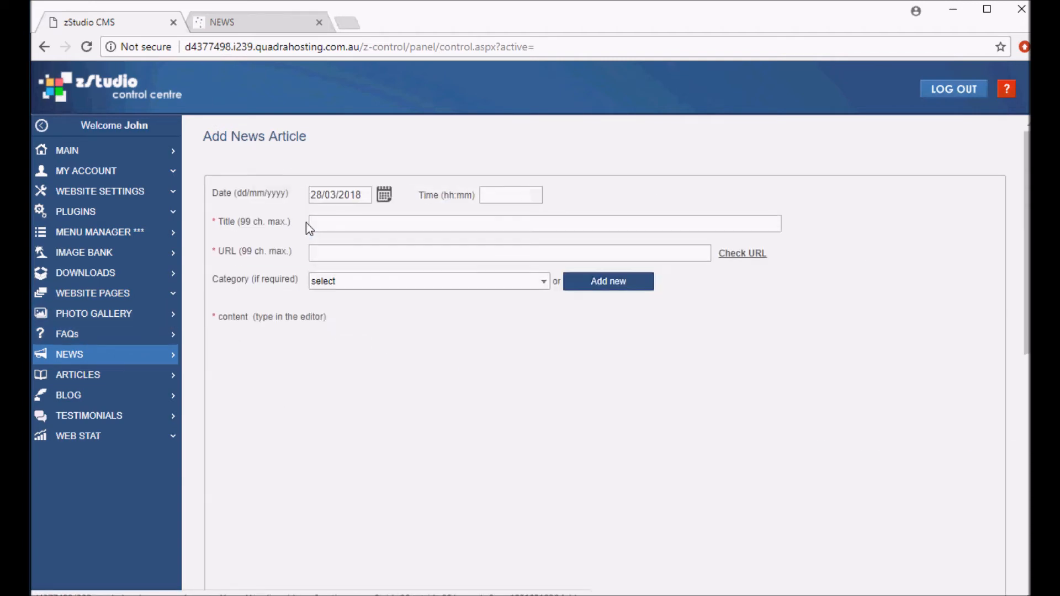
click(339, 196)
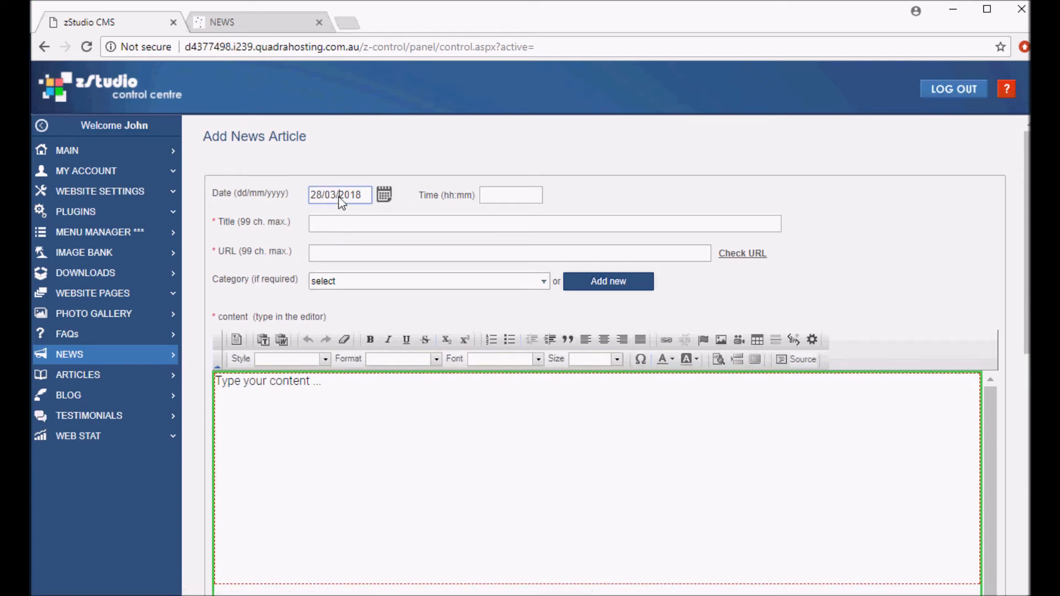
click(341, 226)
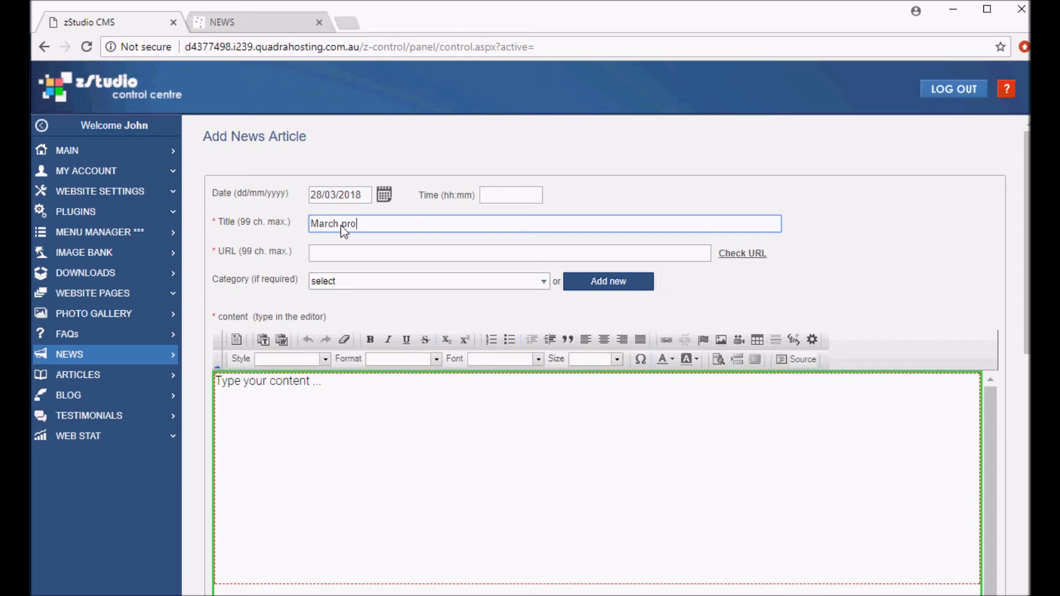
text(March promotions)
Change the article URL to march-2018-promotions and check the URL
click(344, 257)
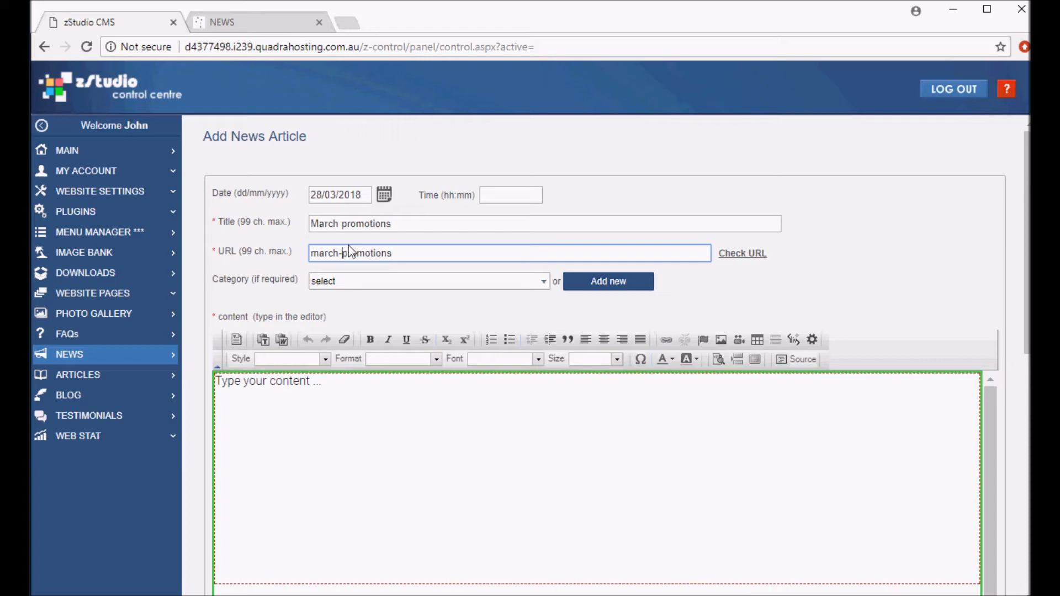
text(2018-)
click(735, 255)
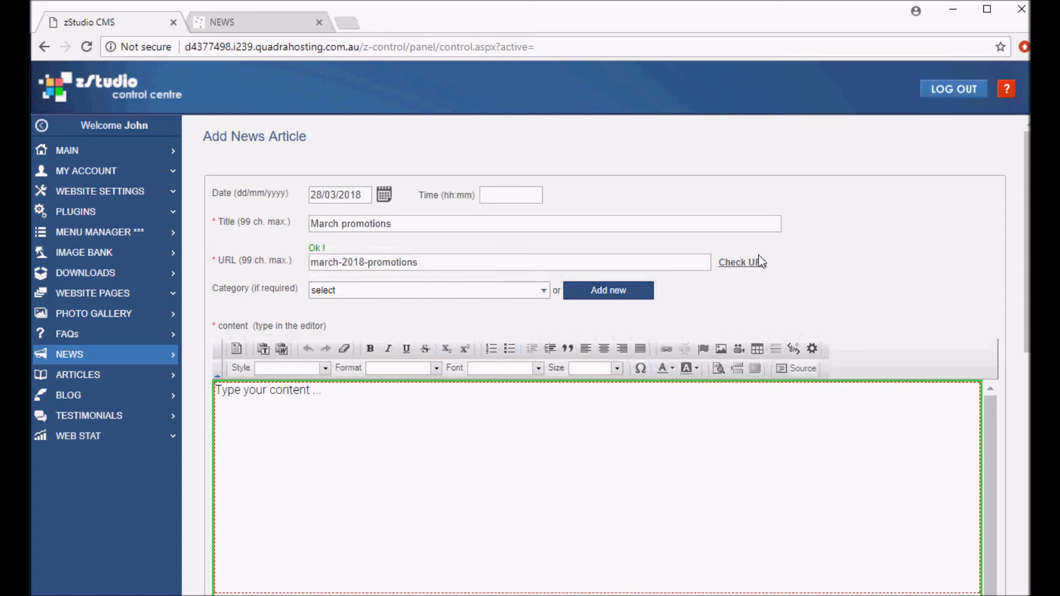
Add a new news category named Promotions for the article
click(483, 293)
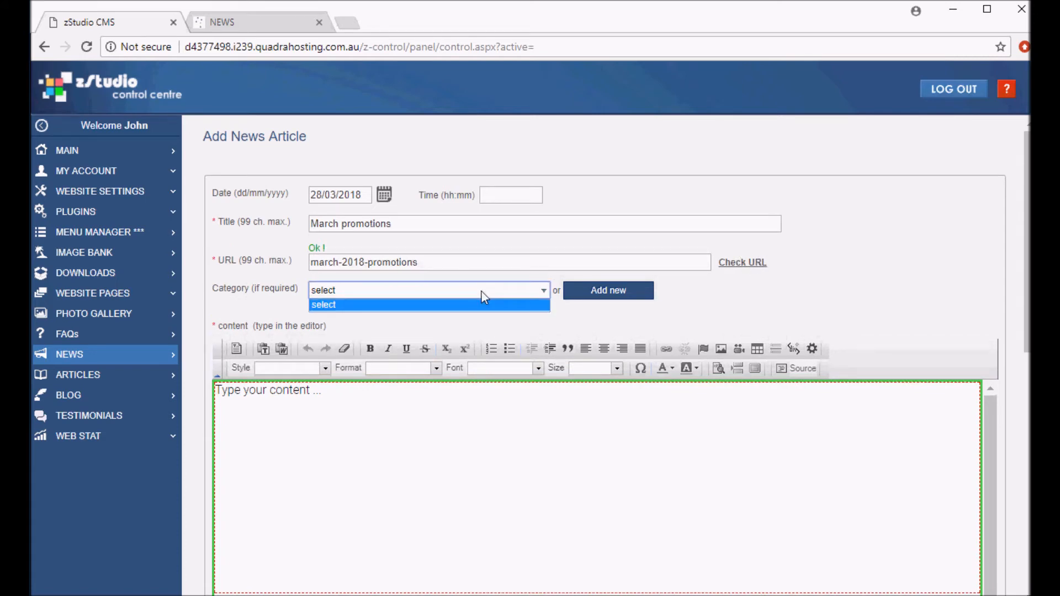
click(481, 291)
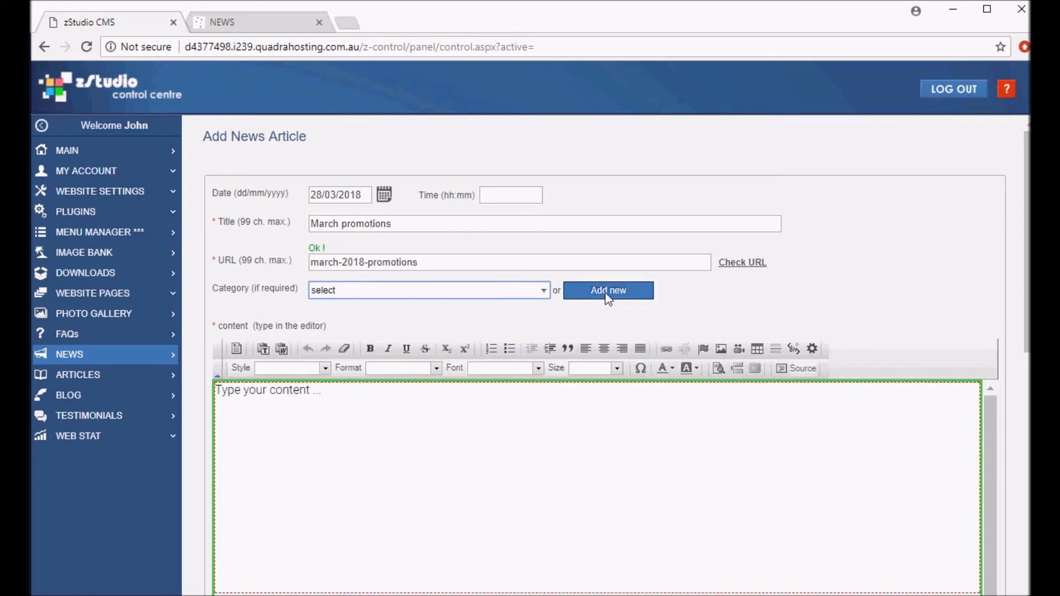
click(283, 404)
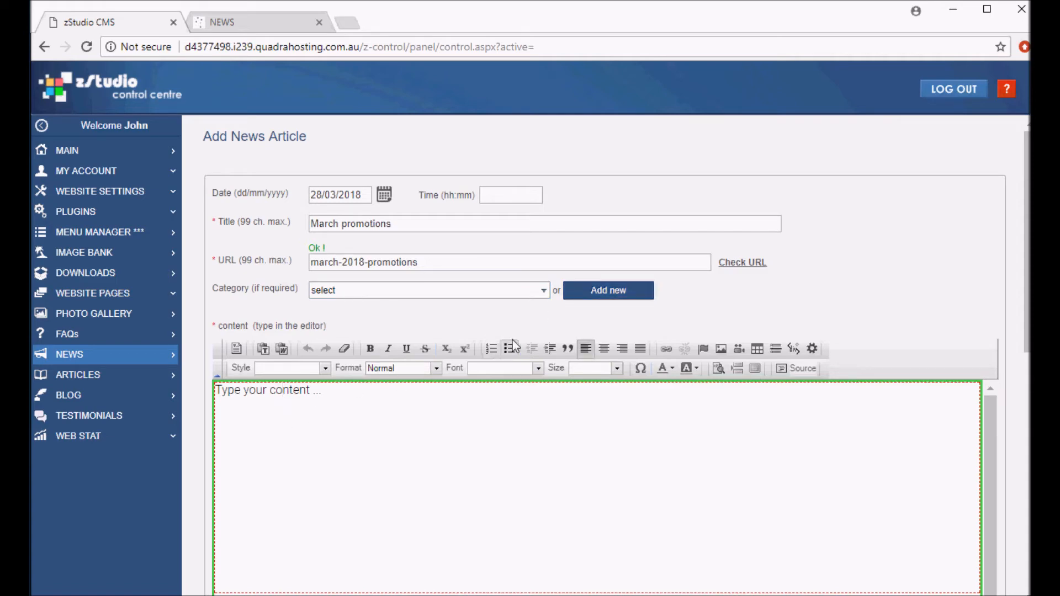
click(628, 294)
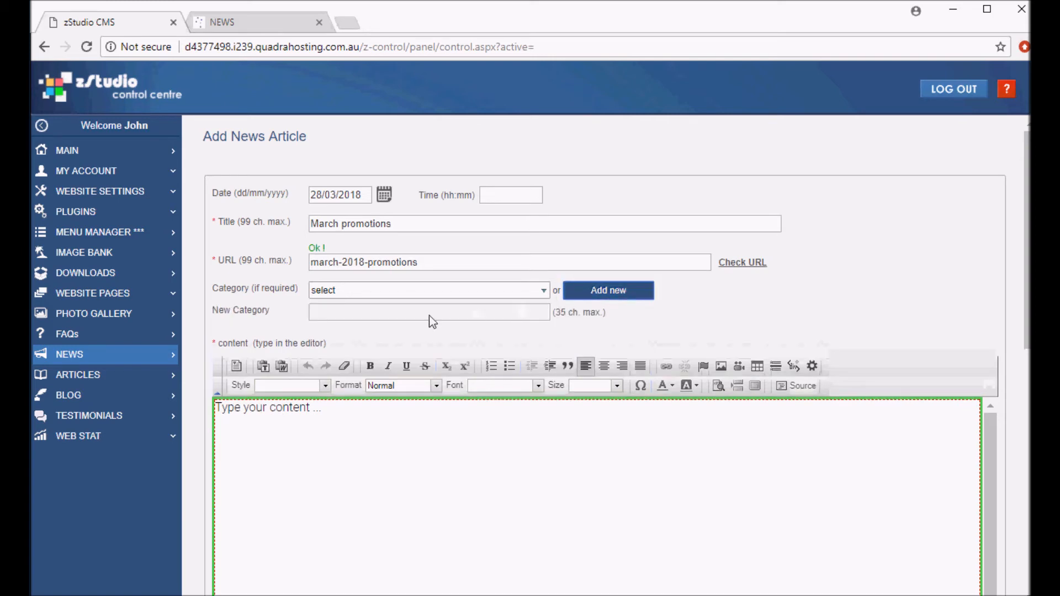
click(400, 317)
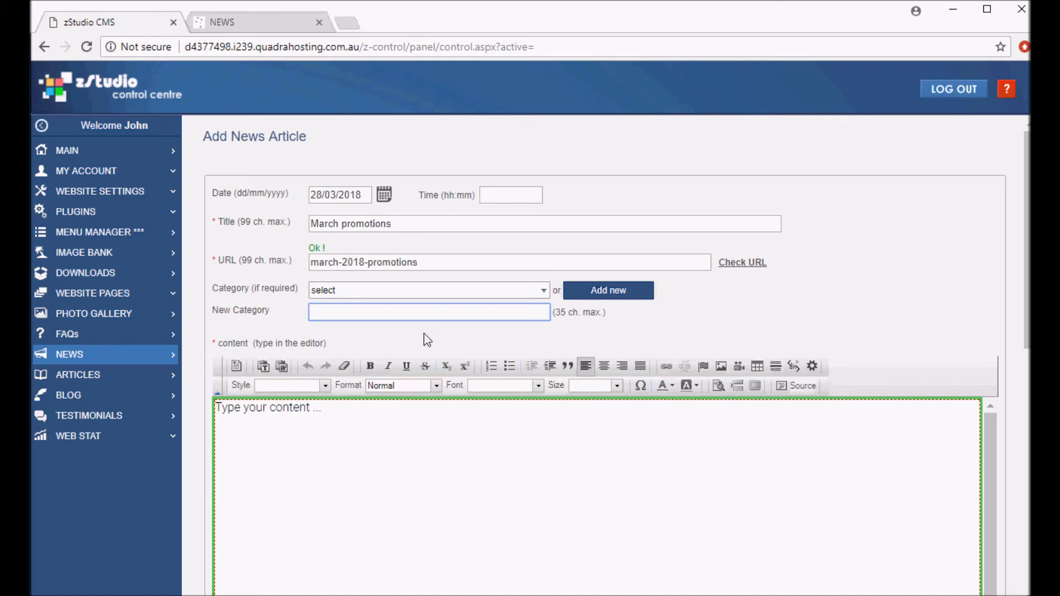
text(Promotions)
Replace the placeholder in the content editor with the article body pasted as plain text
click(367, 453)
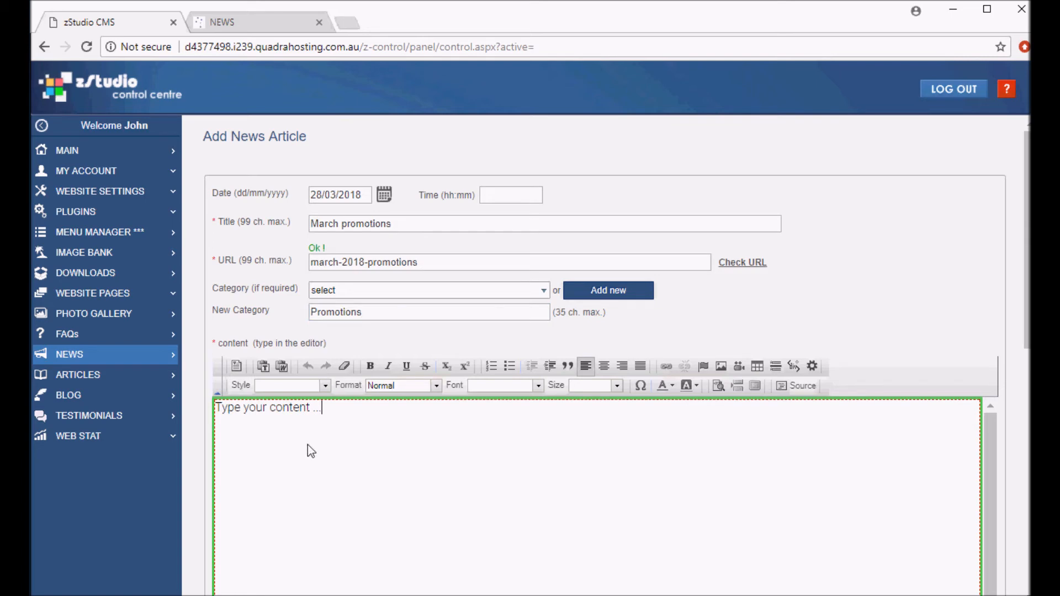
drag(340, 413, 216, 409)
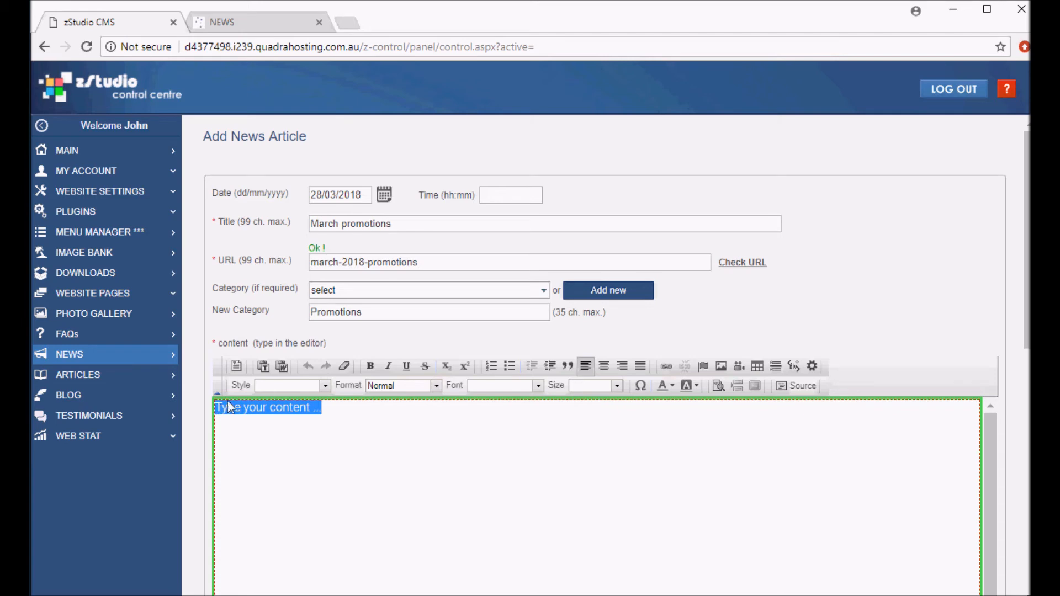
click(263, 367)
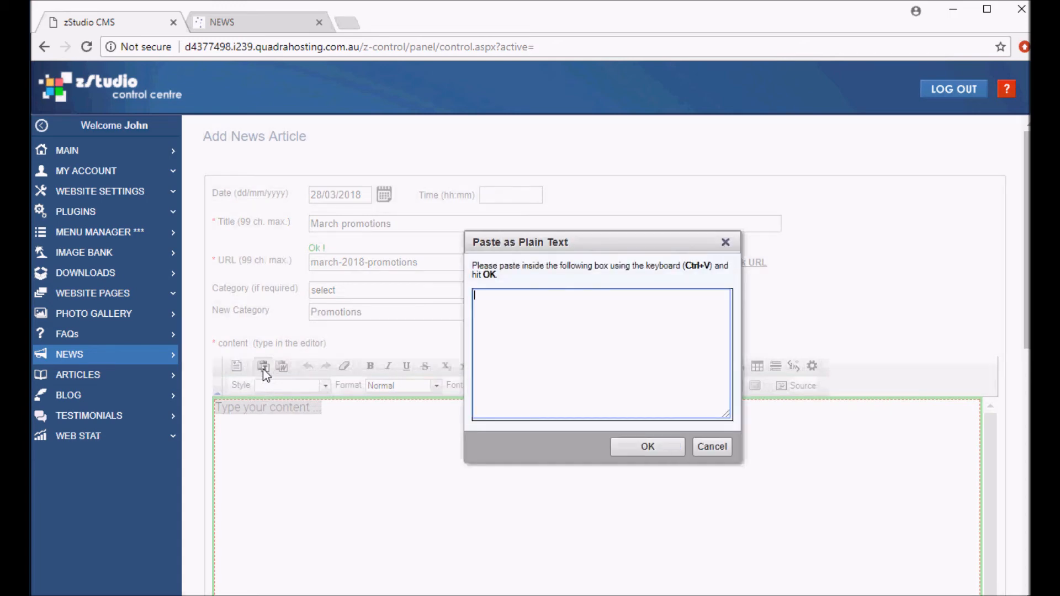
text(Occaecat sint occaecat cupidatat non proident, sunt in culpa qui officia deserunt mollit anim id est laborum. Consectetur adipisicing velit.)
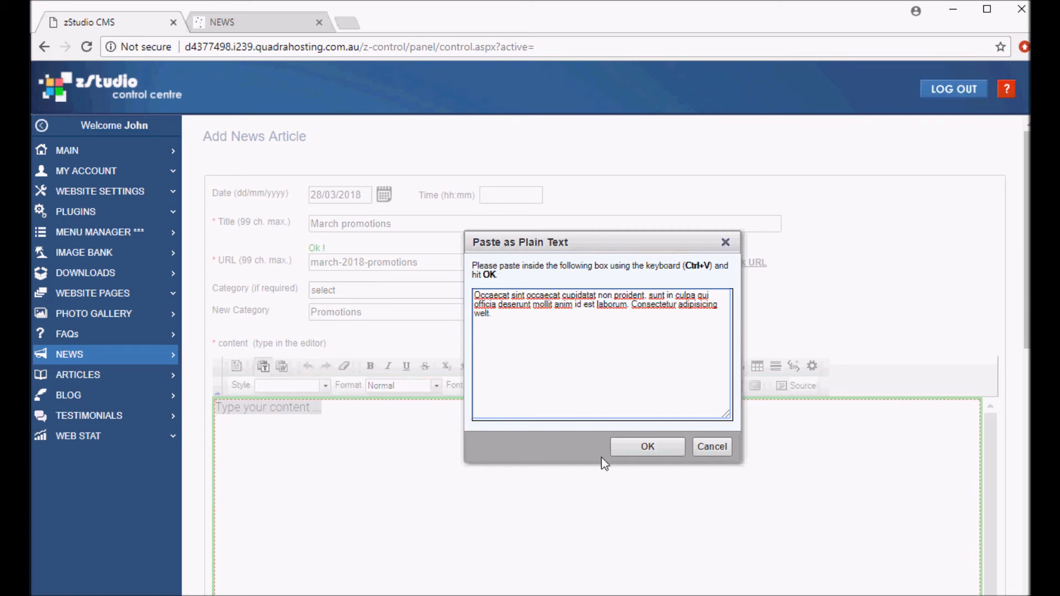
click(639, 447)
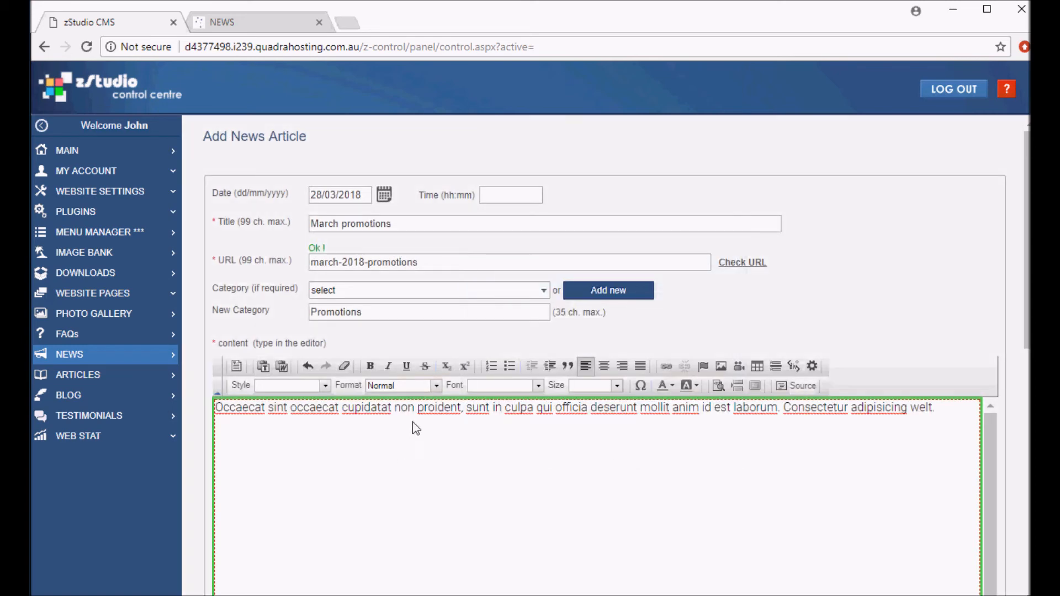
Enter prmotions as the search keywords and save the article
scroll(405, 448, down, 10)
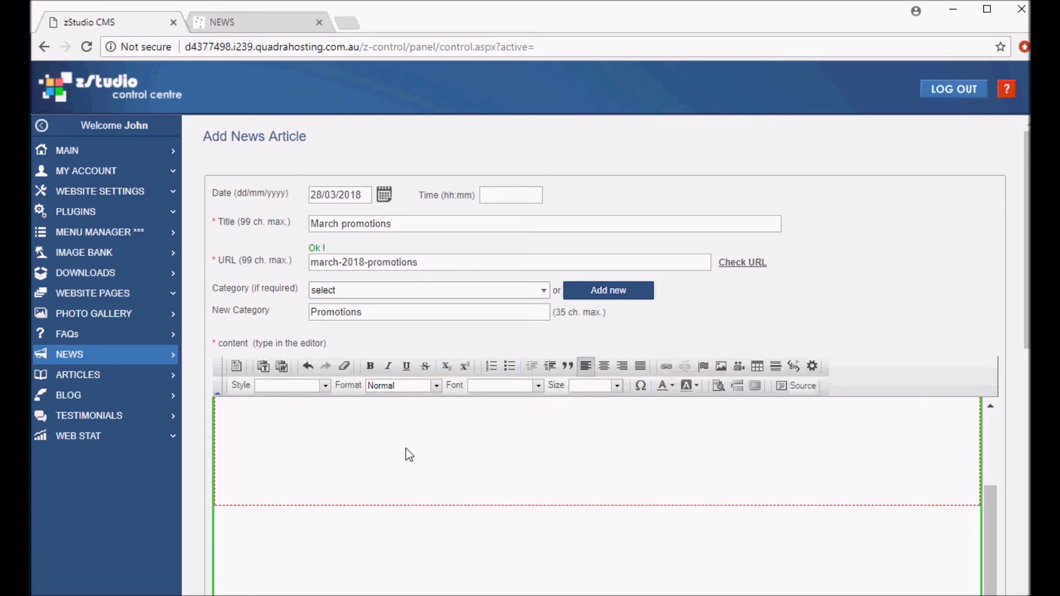
scroll(406, 448, down, 1)
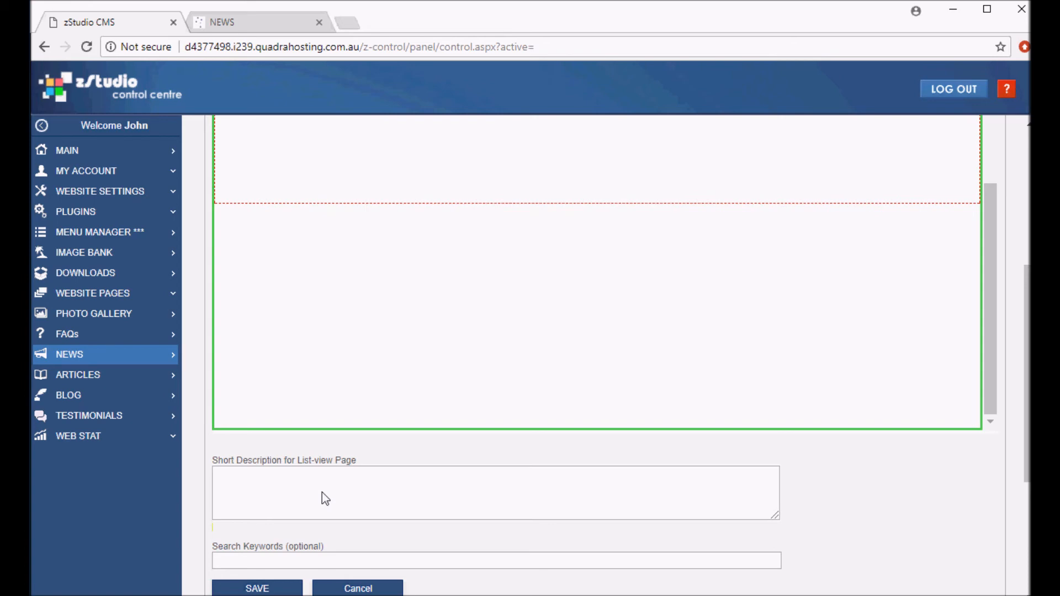
scroll(323, 493, down, 1)
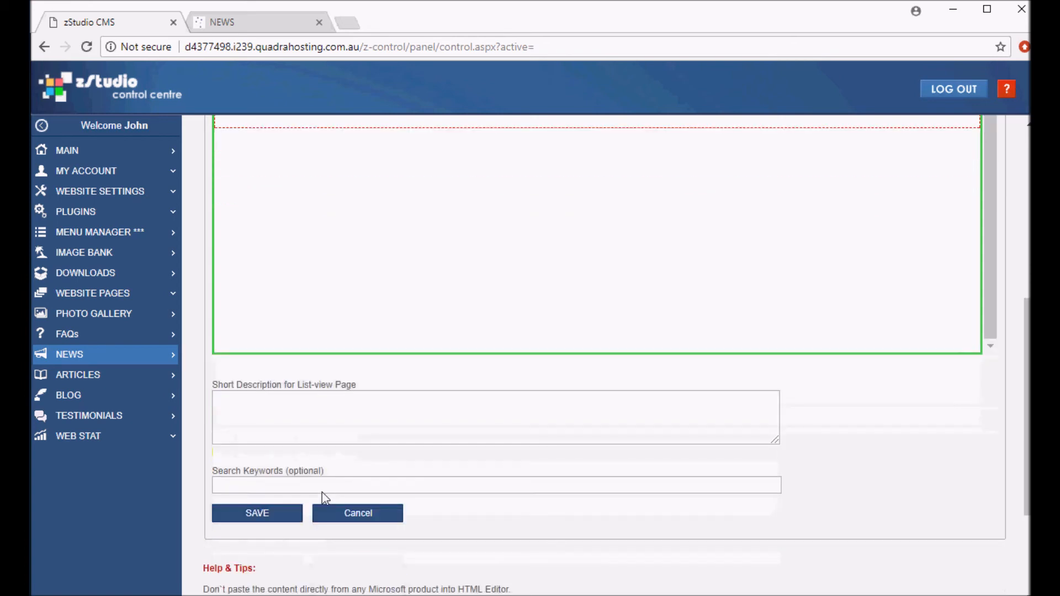
click(303, 483)
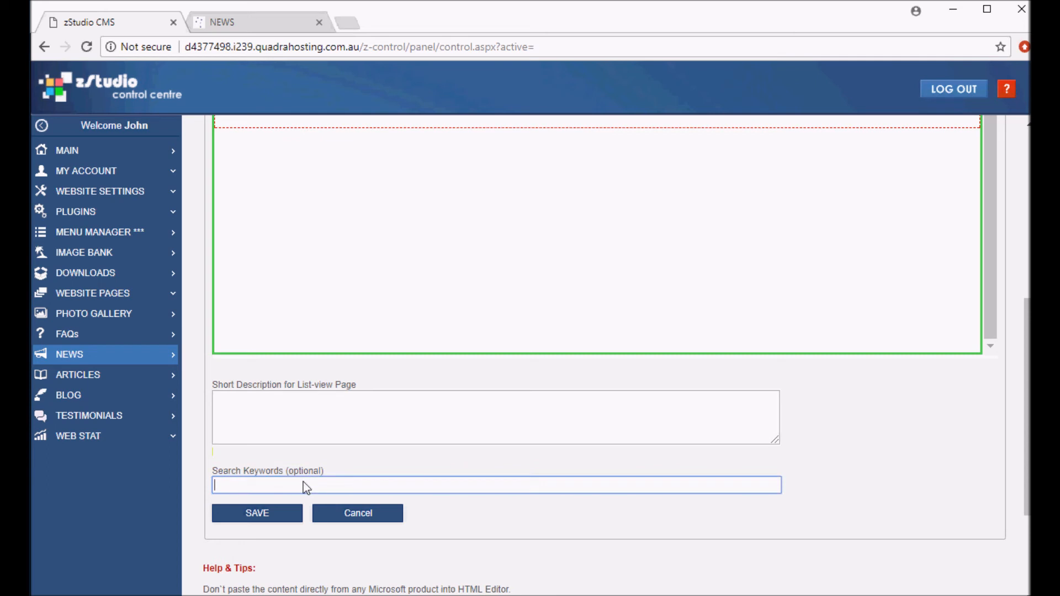
text(prmotions)
click(245, 516)
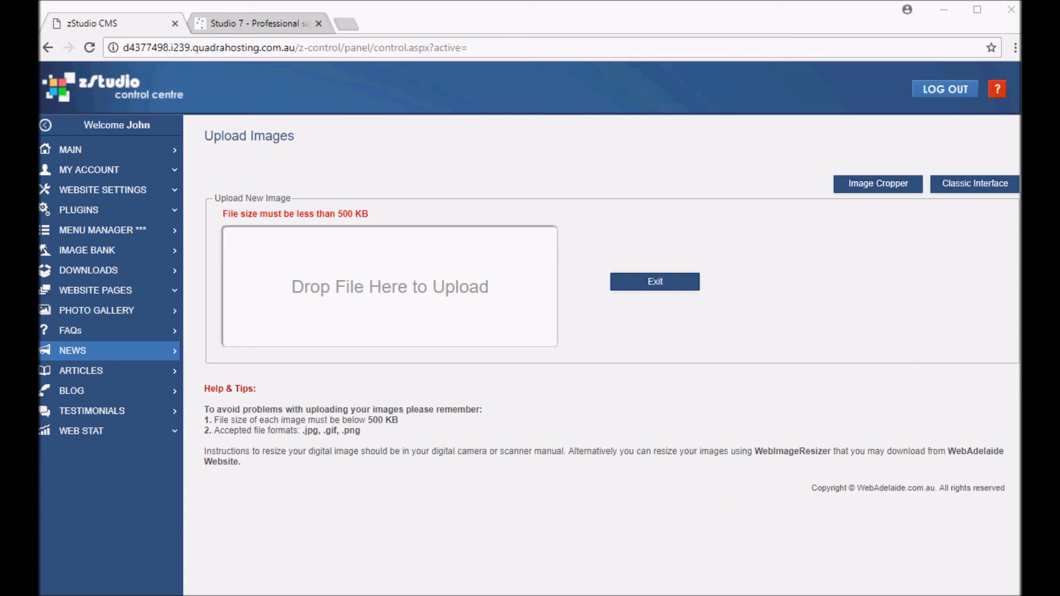
Upload two images for the article and exit the image uploader
click(596, 595)
drag(475, 557, 413, 325)
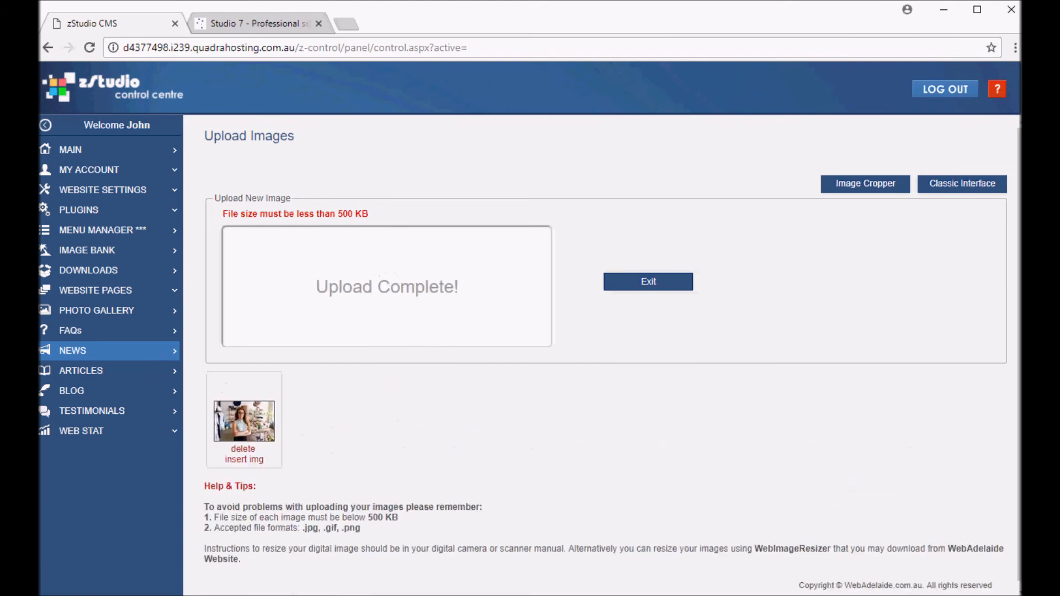
click(546, 595)
drag(555, 552, 419, 314)
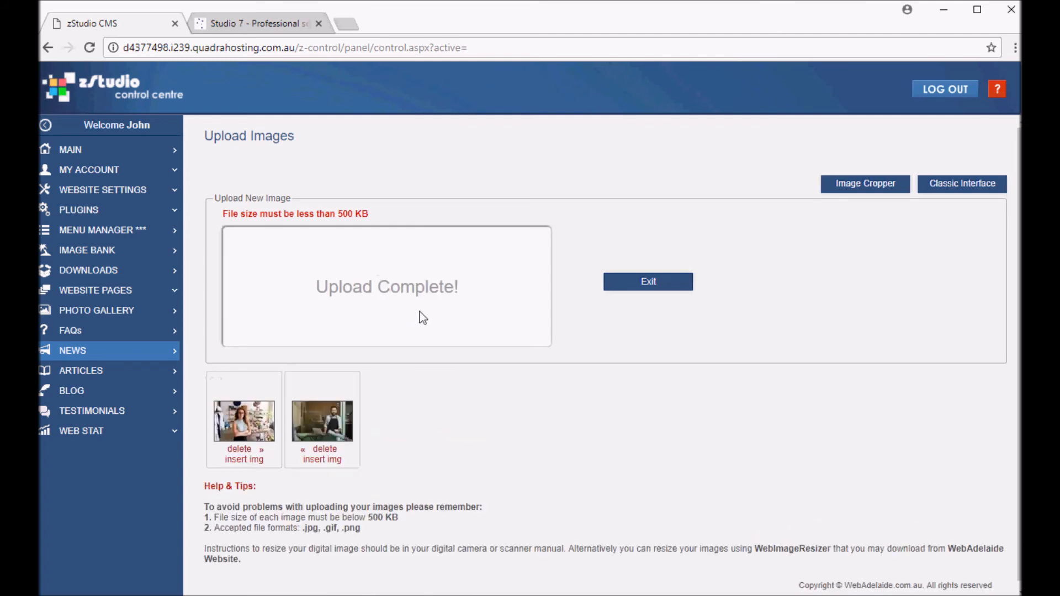
click(653, 283)
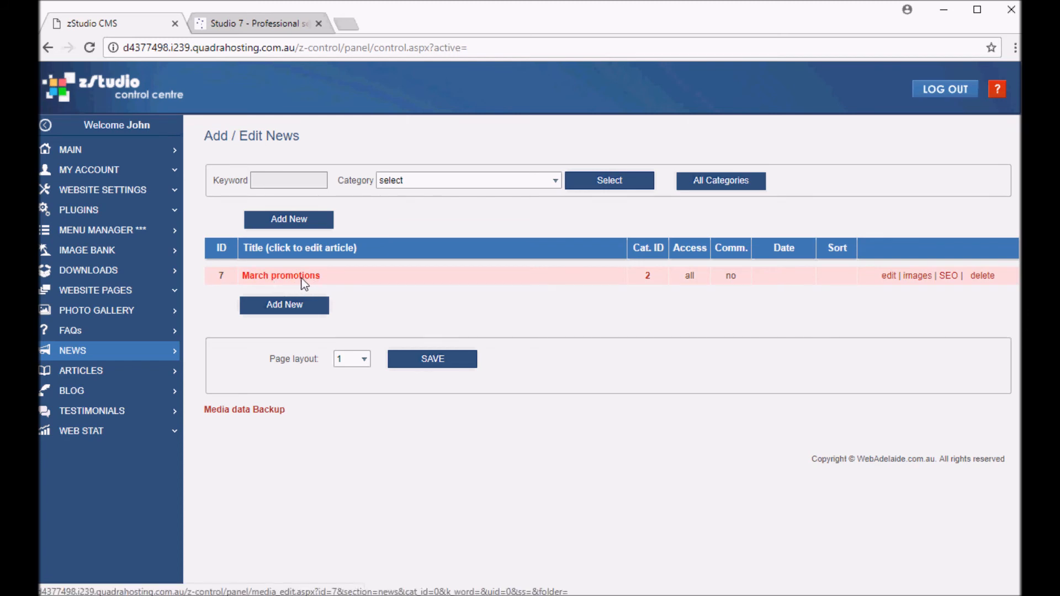
Start another news article and title it April promotions
click(299, 311)
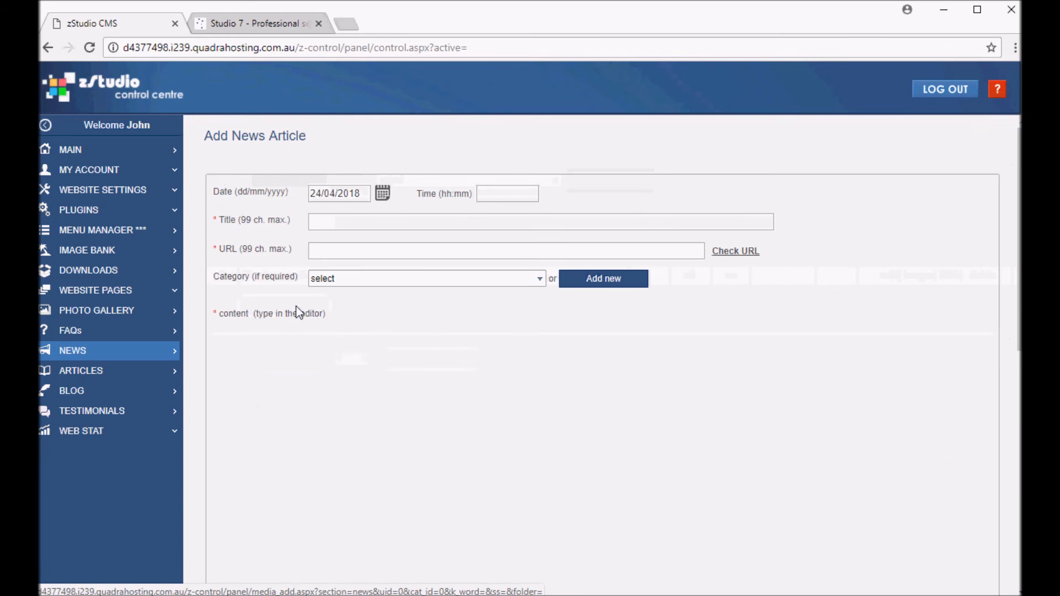
click(354, 223)
text(April promotions)
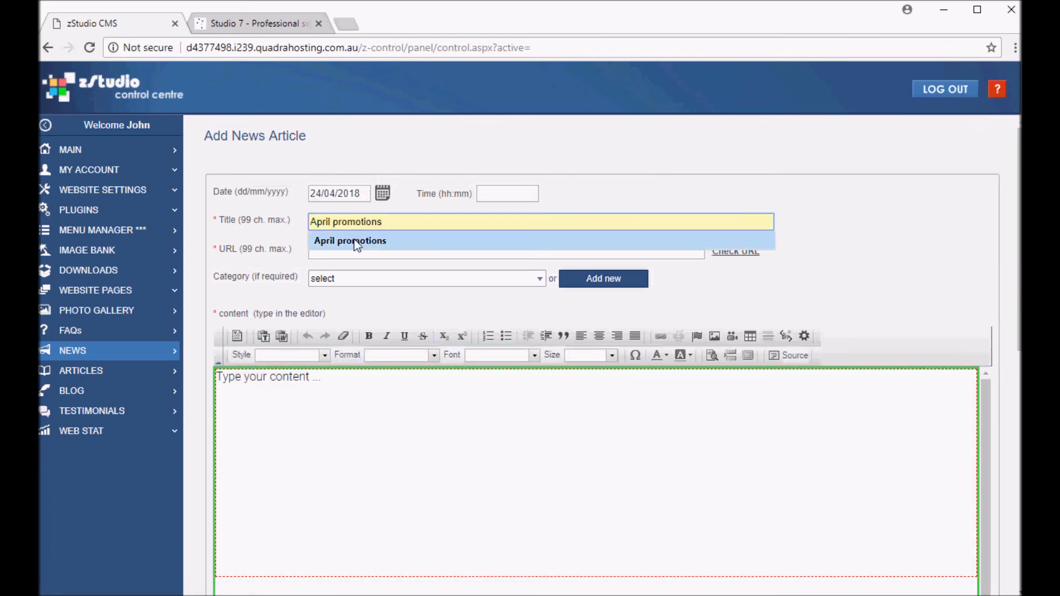
click(356, 241)
Change the article URL to april-2018-promotions
click(349, 251)
click(332, 249)
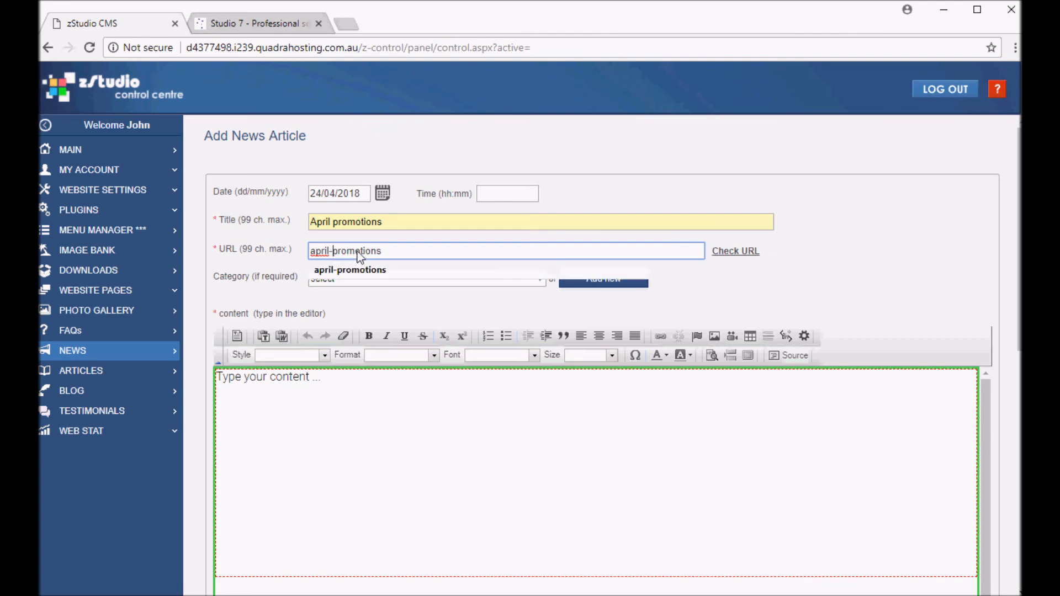
text(2018-)
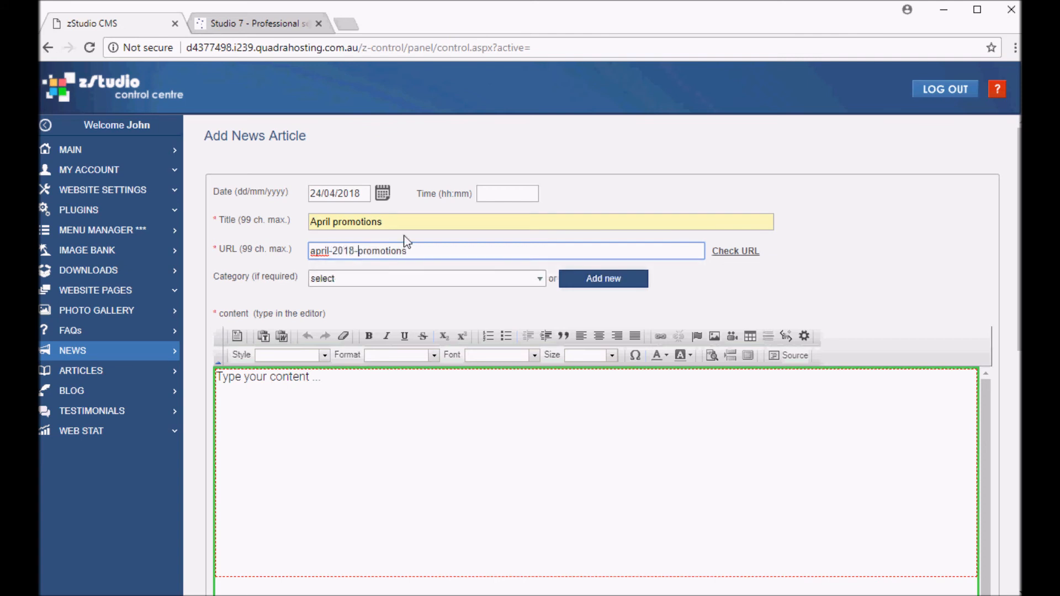
Add a new news category named Sales for this article
click(391, 279)
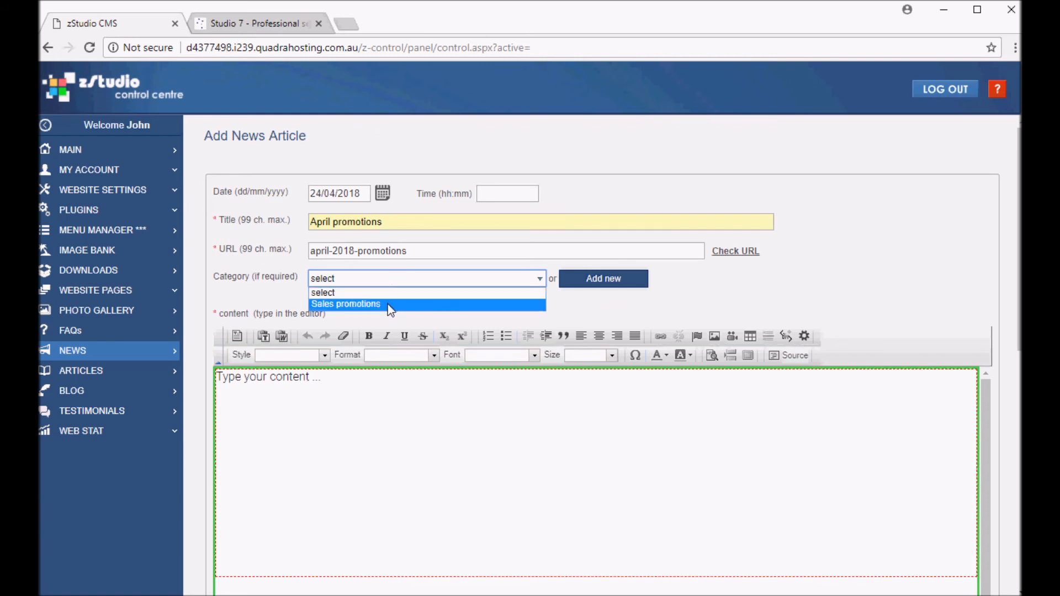
click(400, 281)
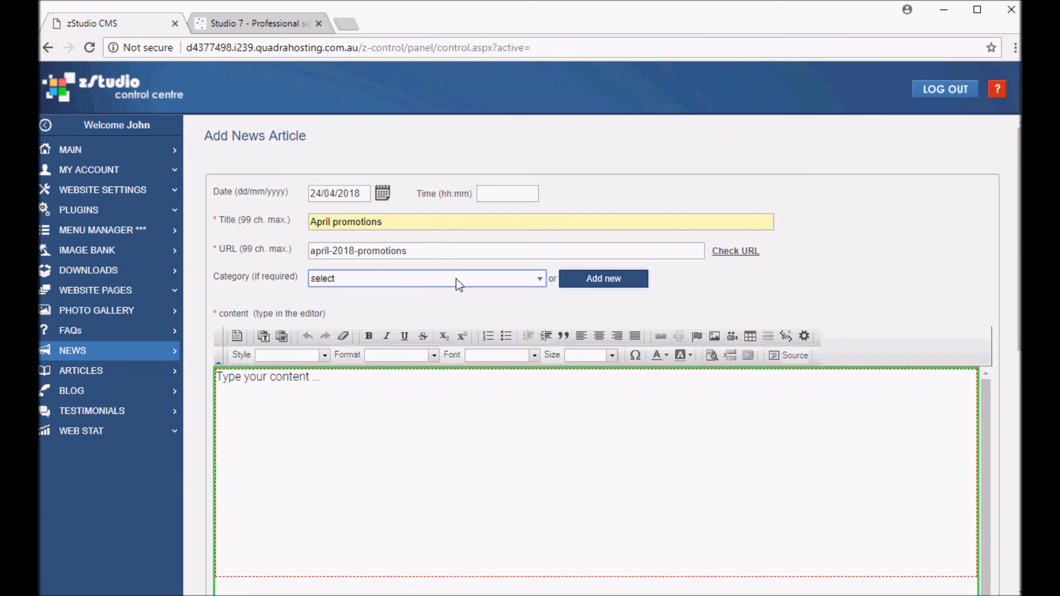
click(609, 283)
click(362, 298)
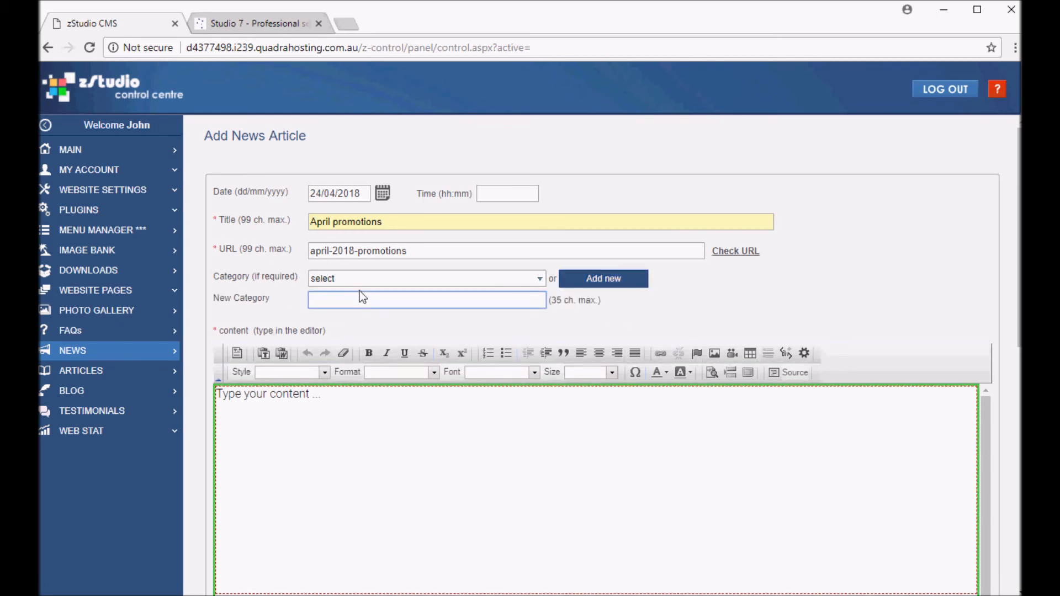
text(Sales)
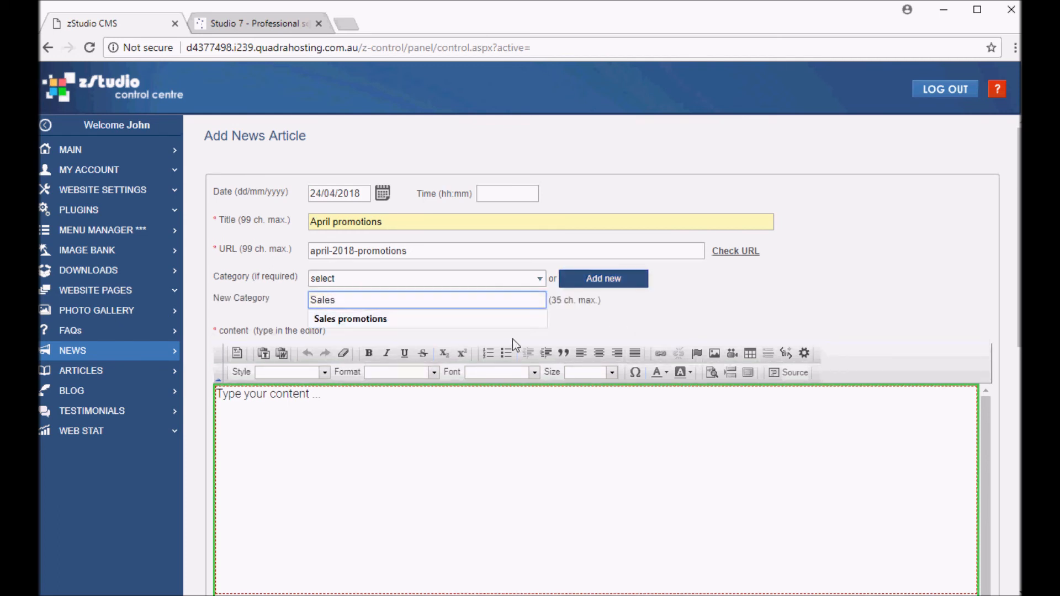
click(608, 307)
Paste the article body as plain text over the placeholder in the content editor
click(326, 406)
drag(326, 407, 222, 402)
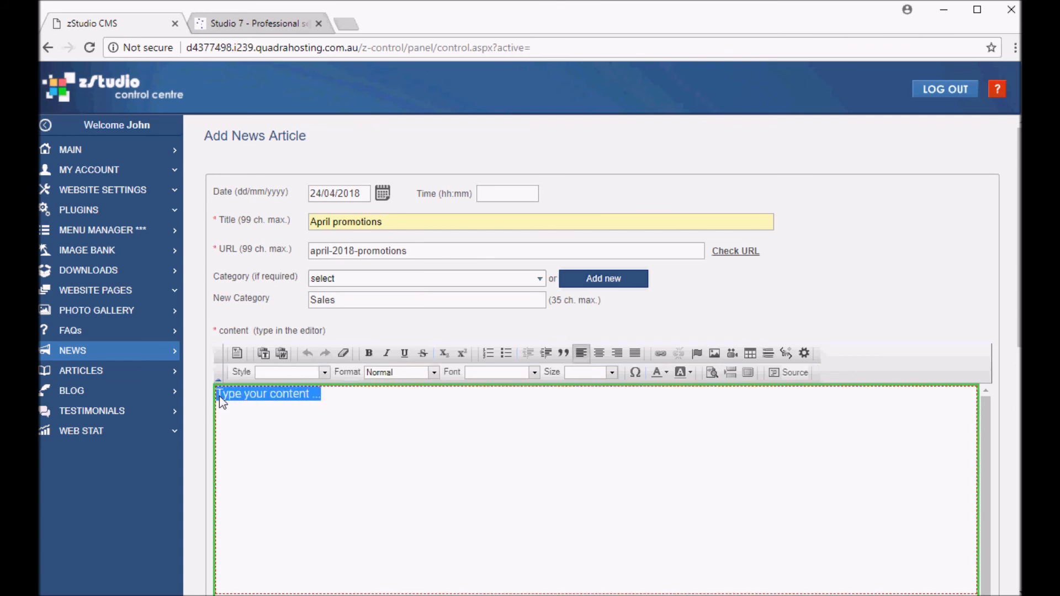
click(263, 356)
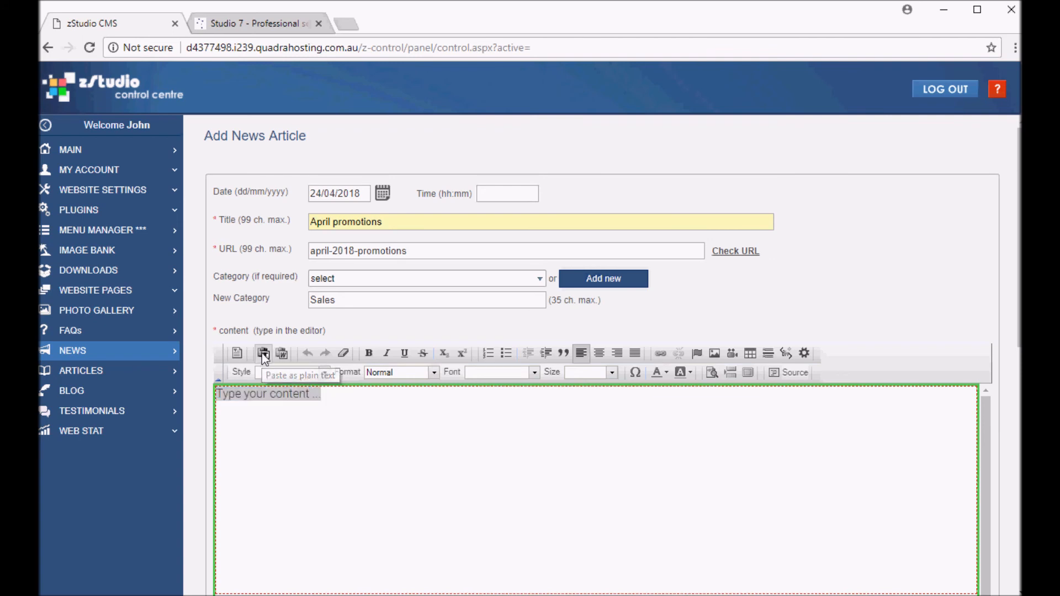
text(Occaecat sint occaecat cupidatat non proident, sunt in culpa qui officia deserunt mollit anim id est laborum. Consectetur adipisicing velit.)
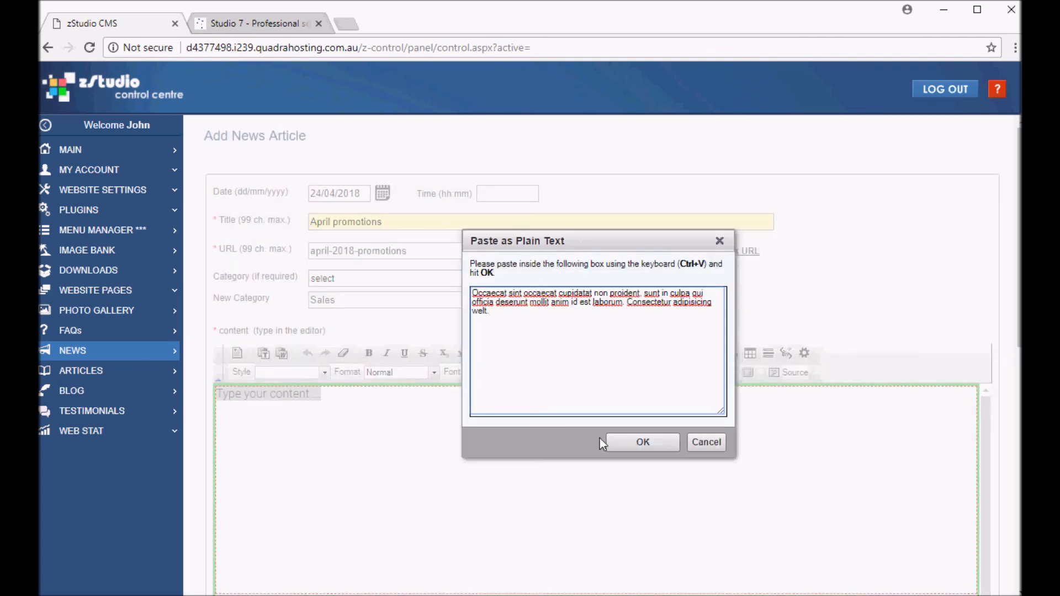
click(632, 441)
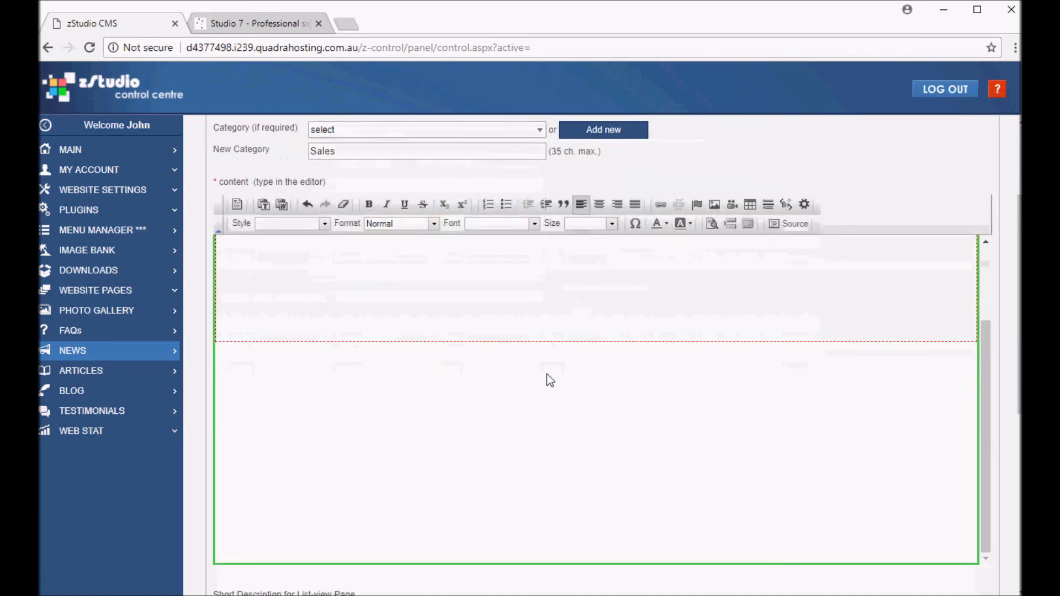
Set the search keywords to April promotions and save the article
scroll(544, 375, down, 4)
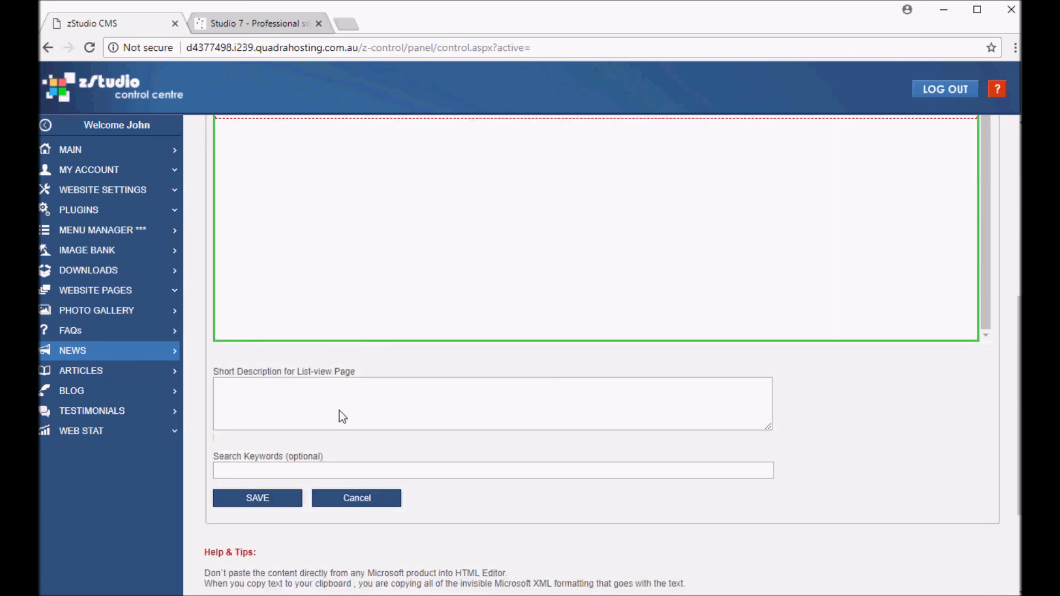
click(248, 476)
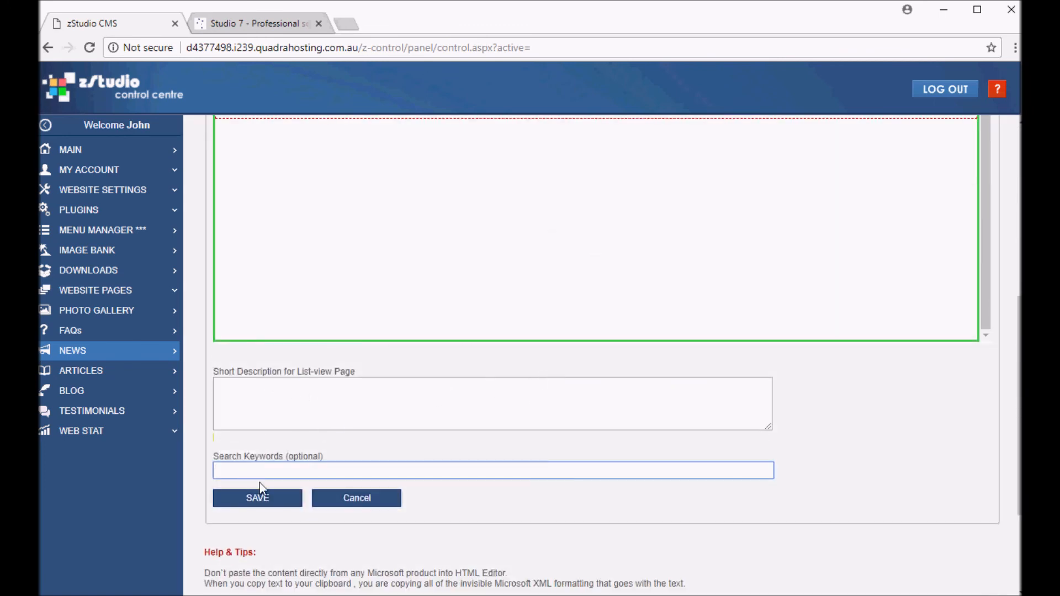
text(April promotions)
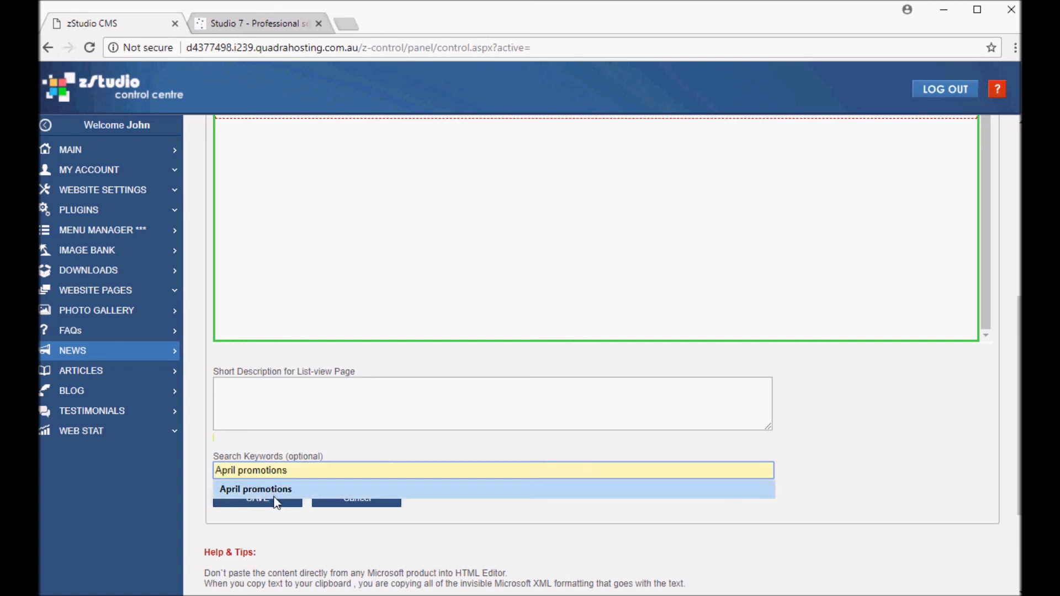
click(275, 496)
click(269, 499)
Upload one image for the April article from the Images folder
key(alt+Tab)
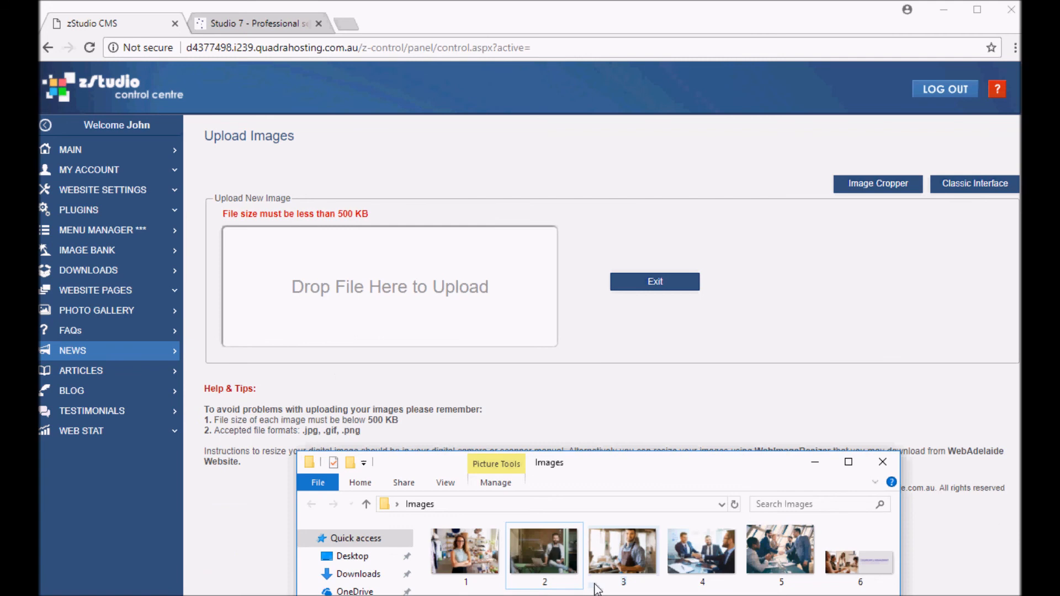
drag(777, 556, 409, 337)
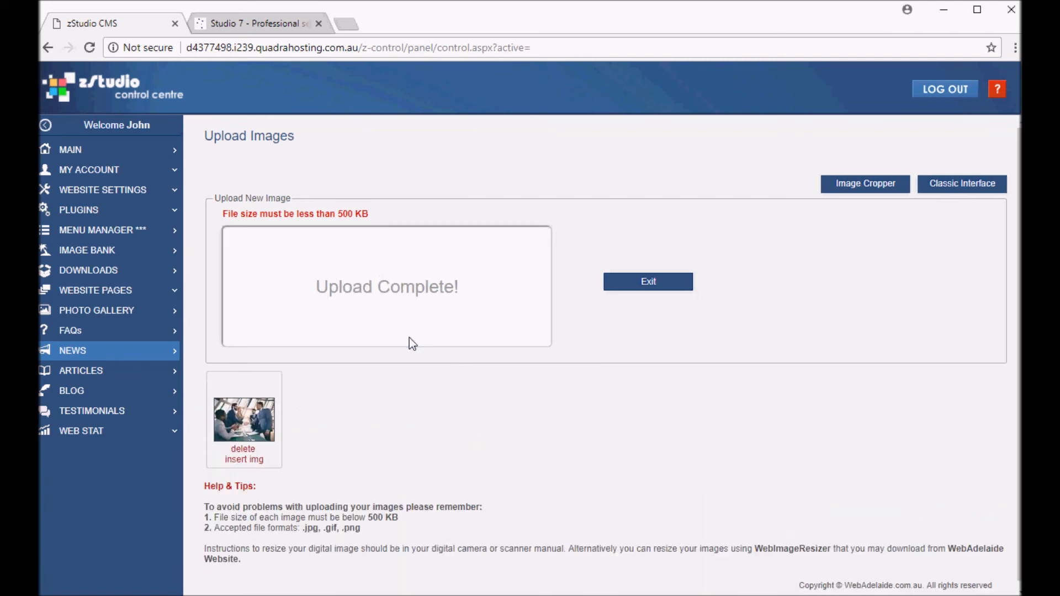
Close the image uploader and review the News page and both promotion articles on the live Studio 7 website
click(630, 283)
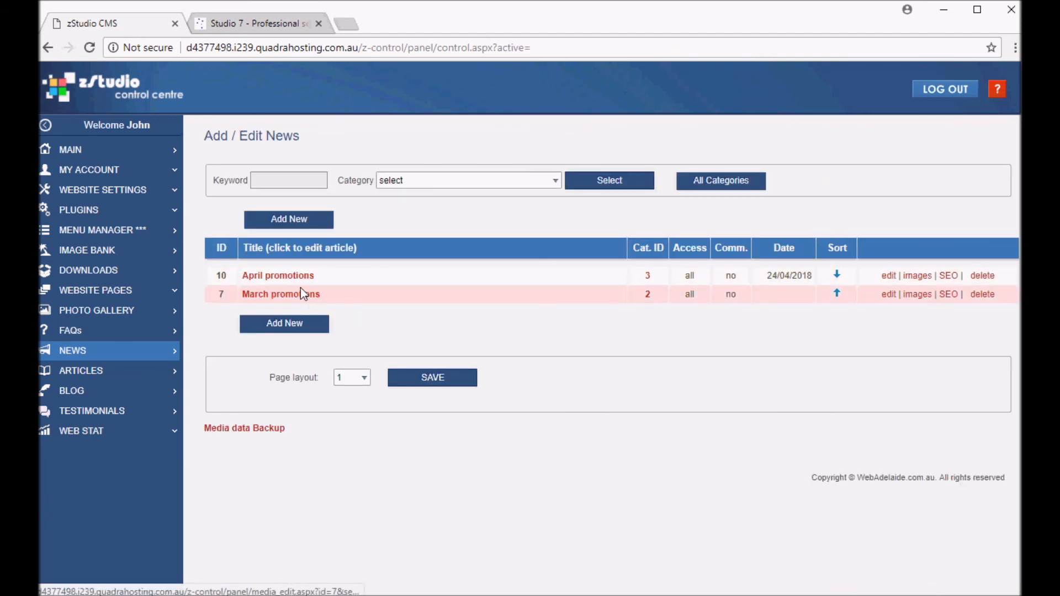
click(246, 24)
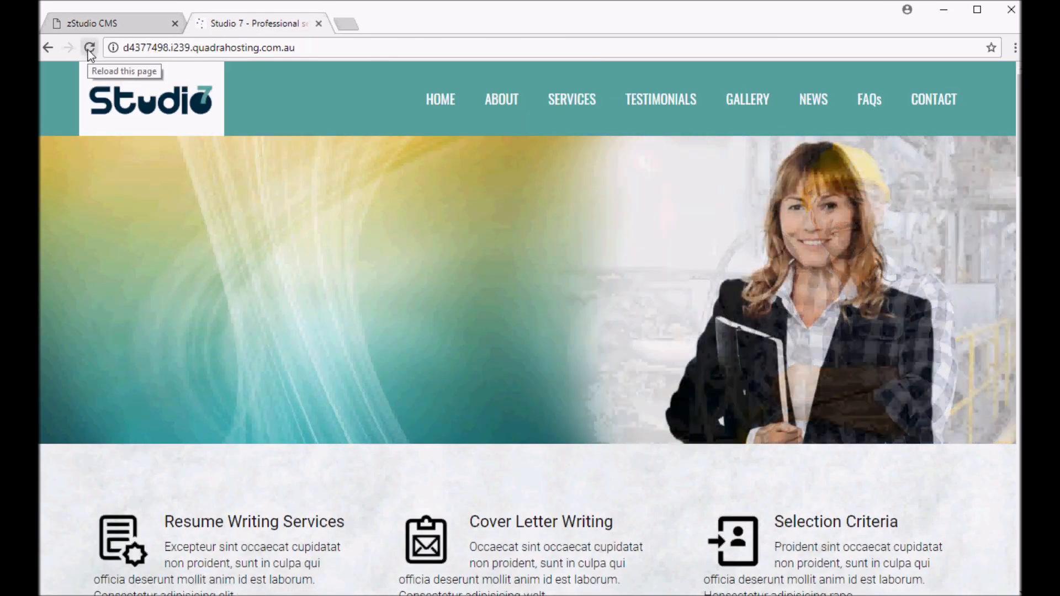
click(88, 49)
click(812, 98)
scroll(562, 329, down, 2)
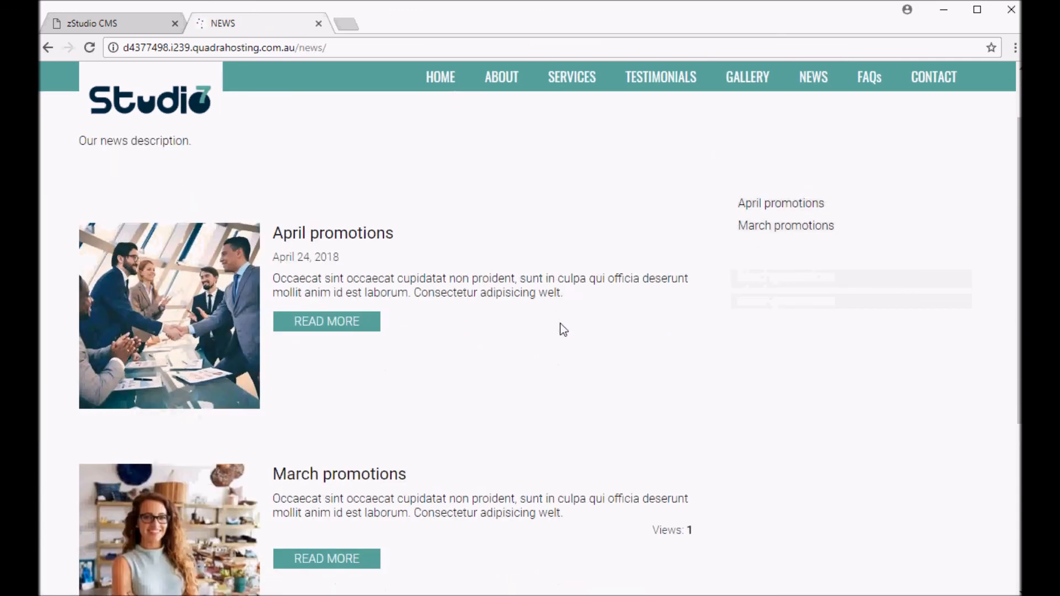
scroll(562, 329, down, 3)
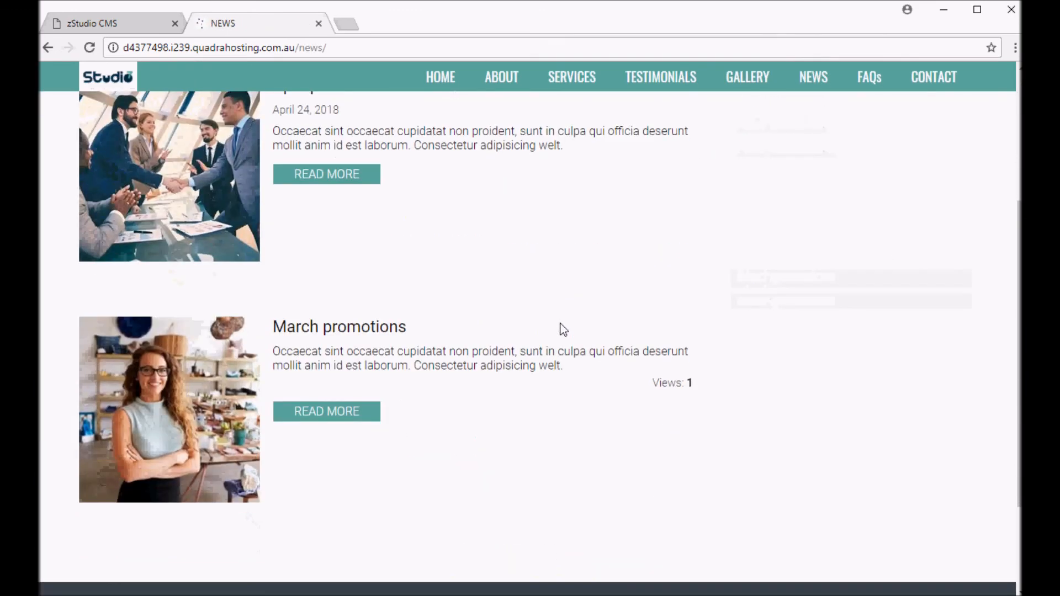
click(324, 419)
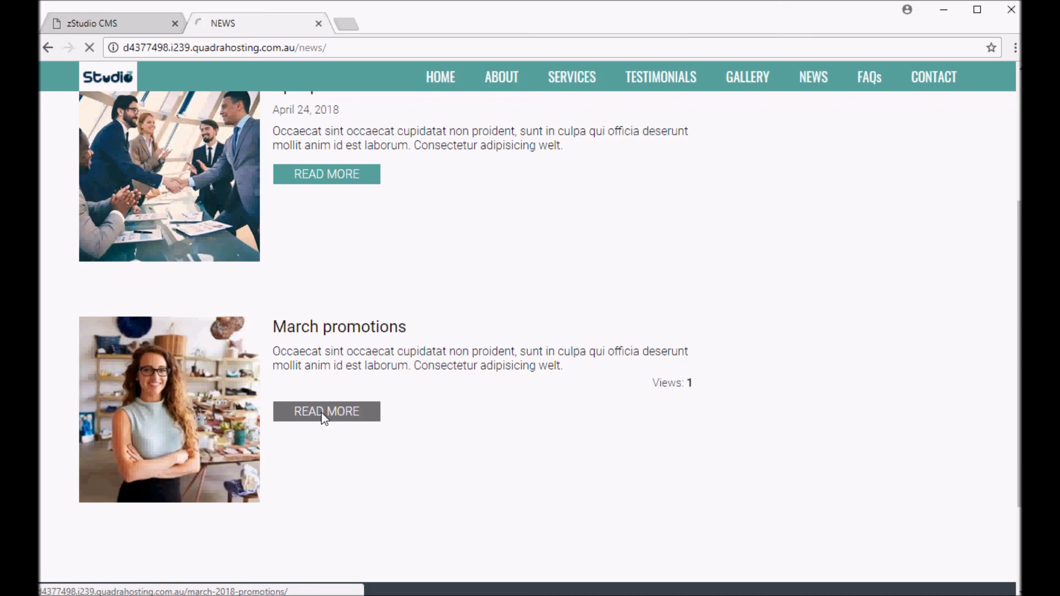
scroll(337, 374, down, 3)
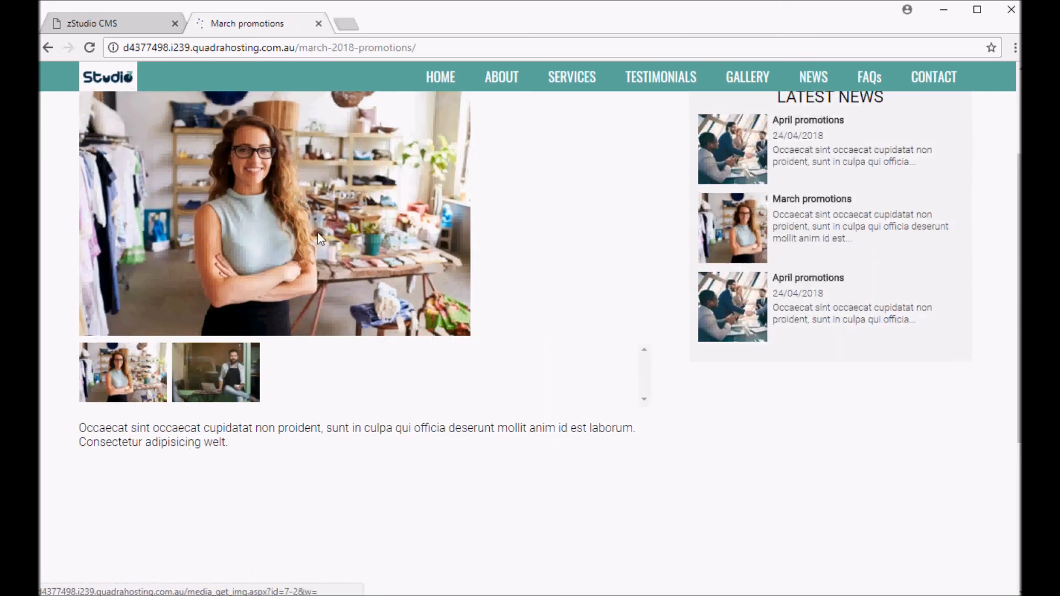
scroll(478, 341, up, 3)
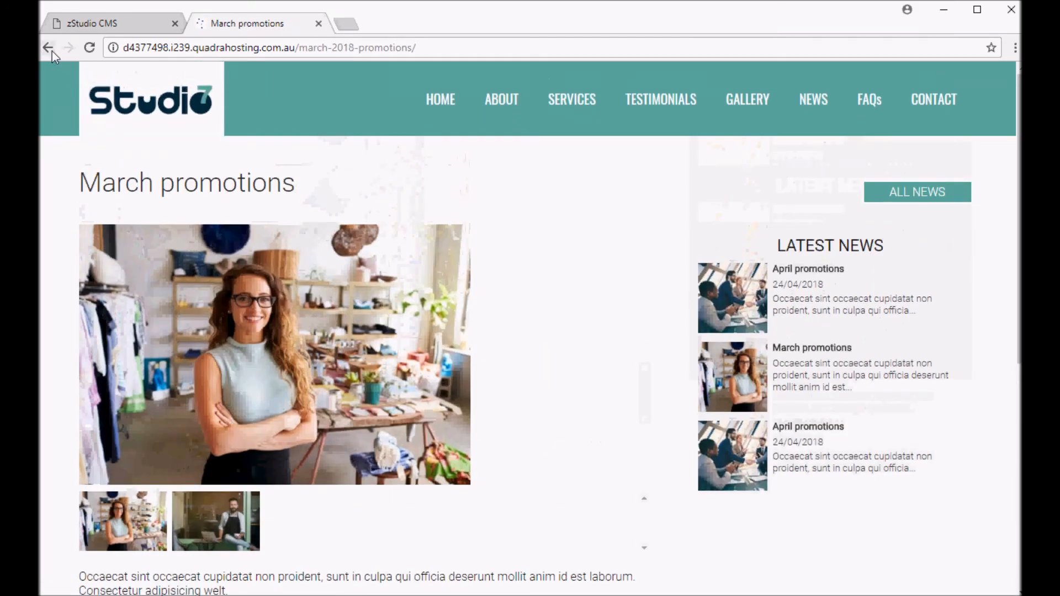
click(48, 47)
scroll(335, 297, up, 3)
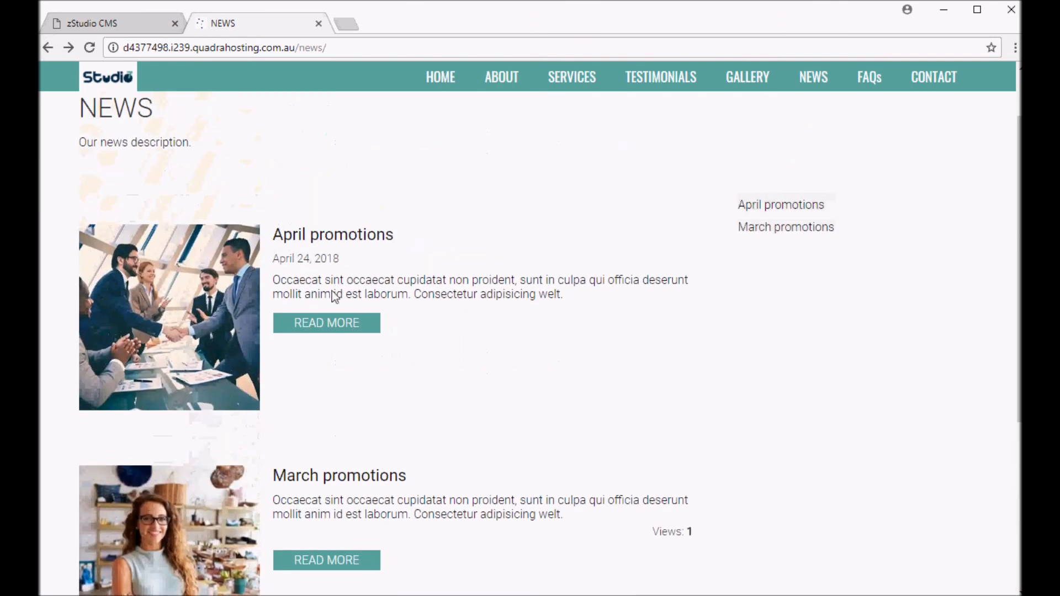
click(329, 324)
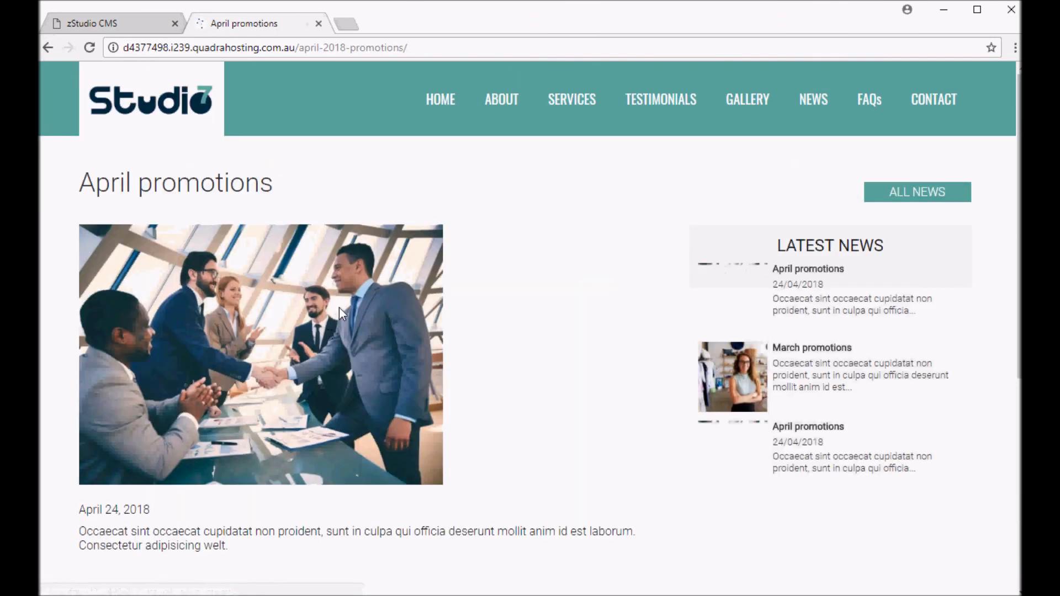
scroll(339, 307, down, 4)
drag(166, 286, 95, 289)
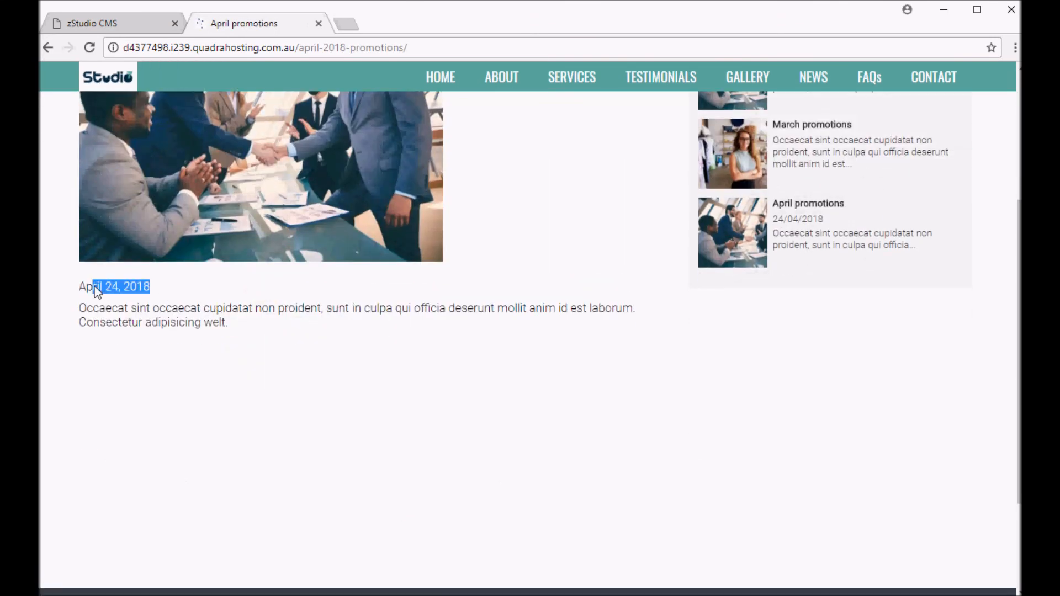
Clear the date of the April promotions article and save it
click(107, 24)
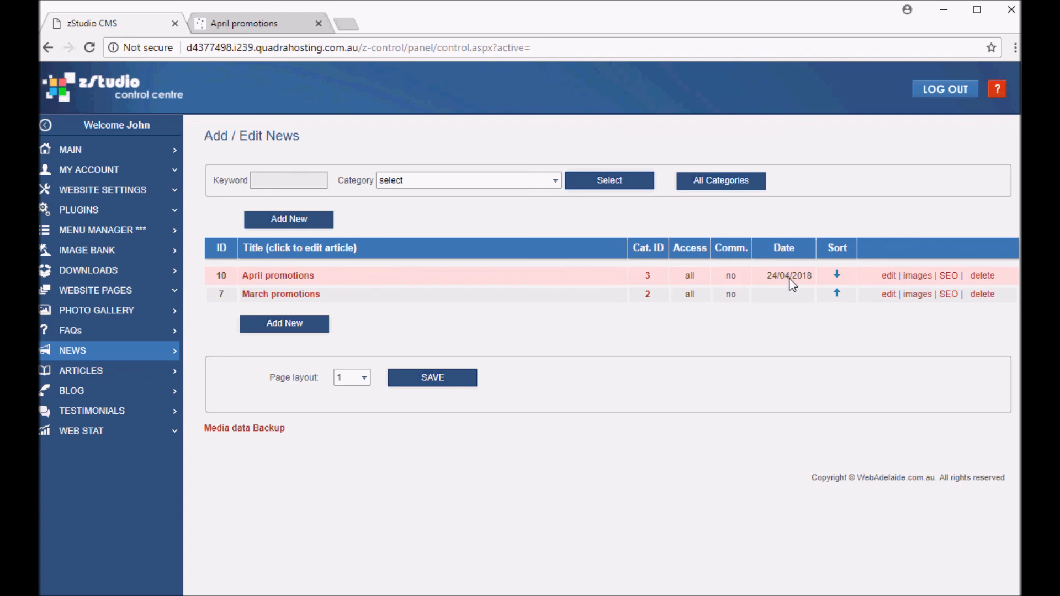
click(890, 276)
drag(363, 194, 267, 200)
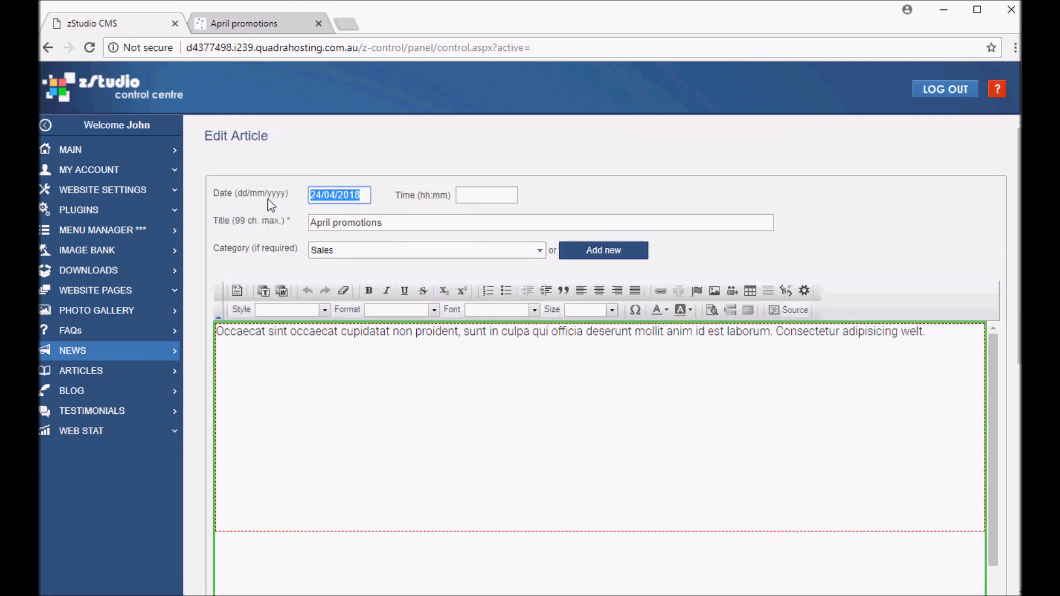
key(BackSpace)
scroll(456, 261, down, 6)
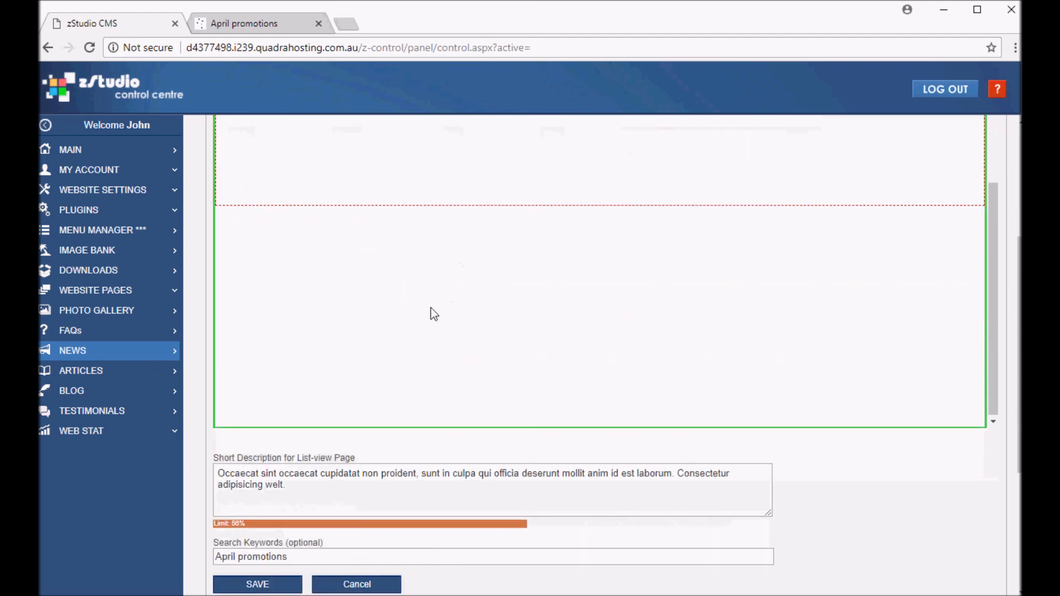
click(274, 584)
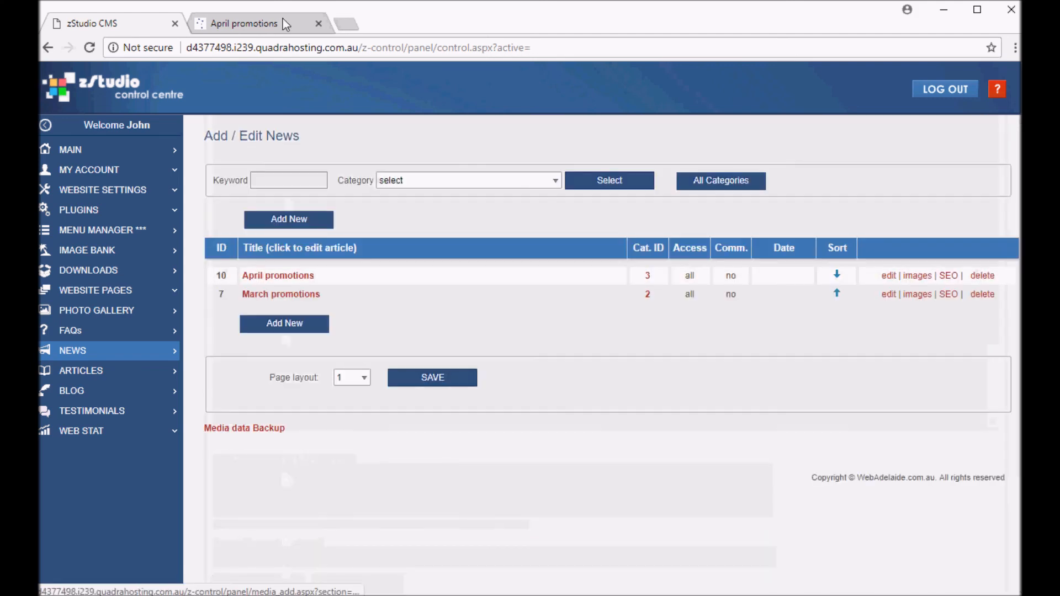
Reopen the News page on the live website to check the April promotions listing
click(264, 22)
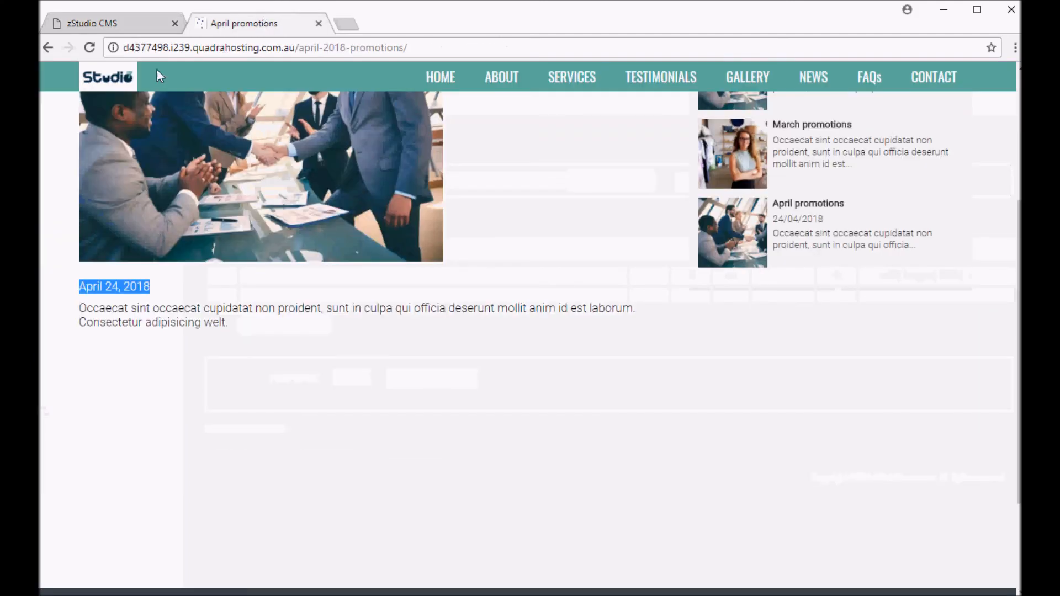
click(814, 82)
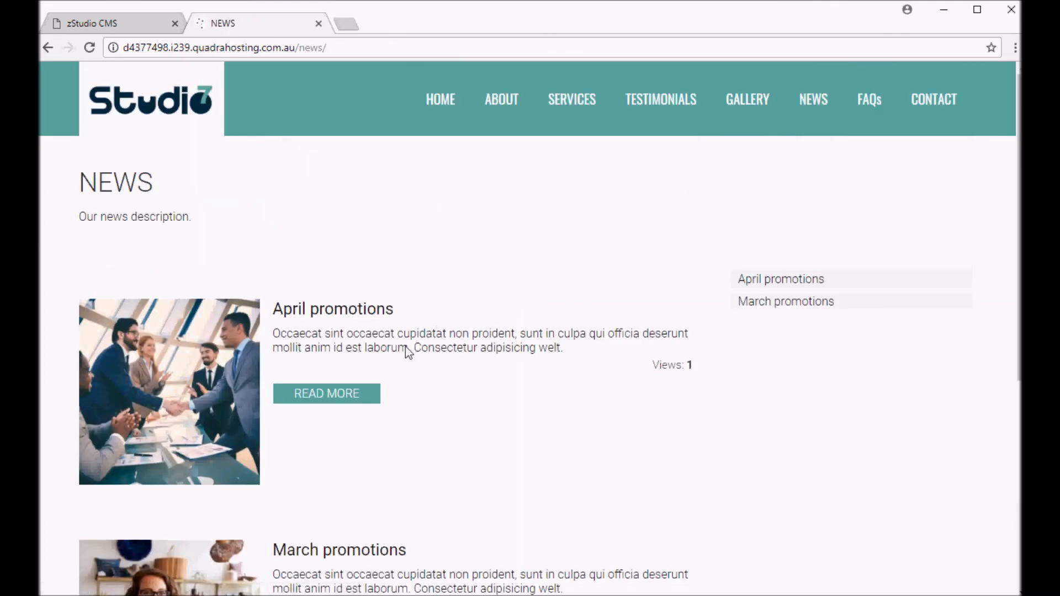